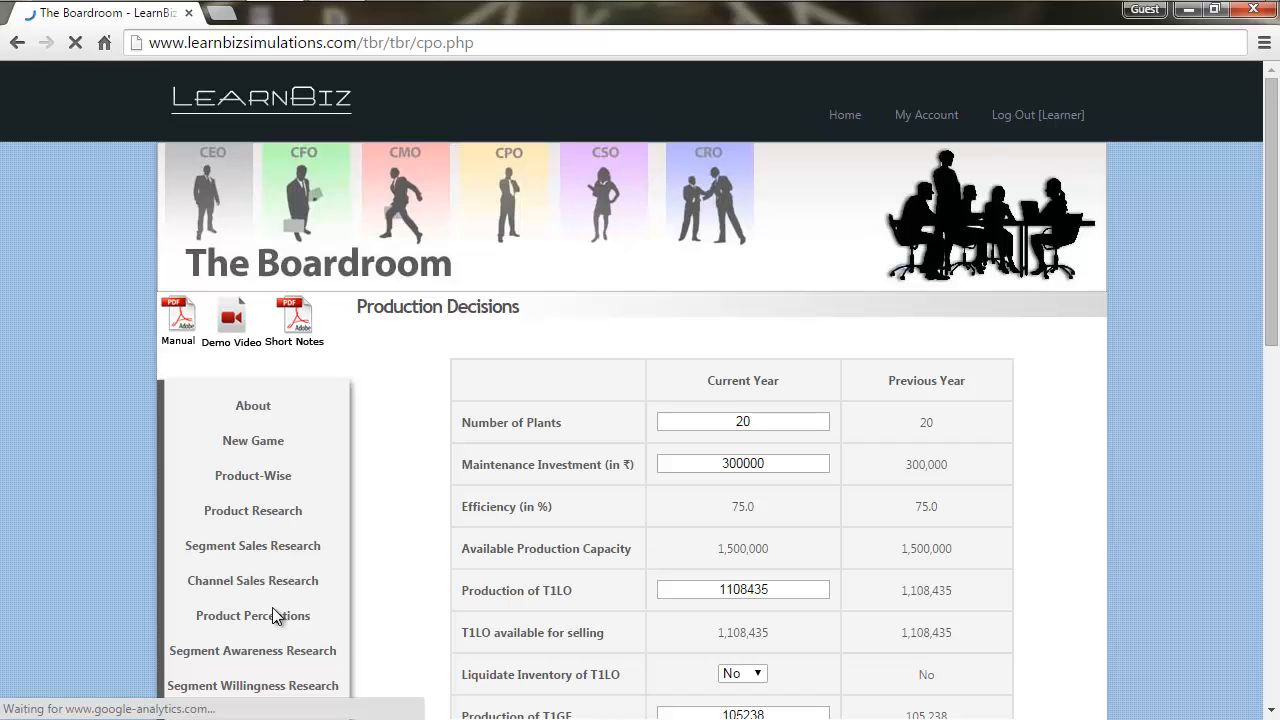
Set the current year's maintenance investment to 400000 in the production decisions.
mouse_move(764, 421)
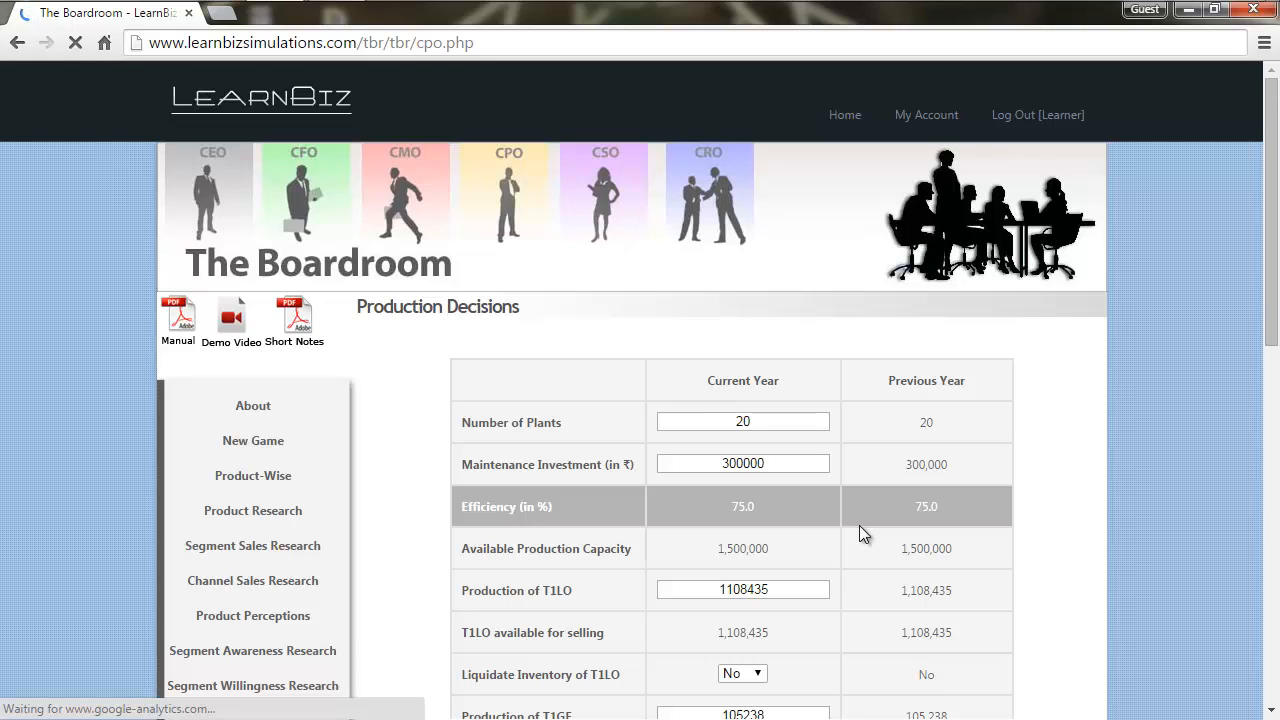
mouse_move(773, 460)
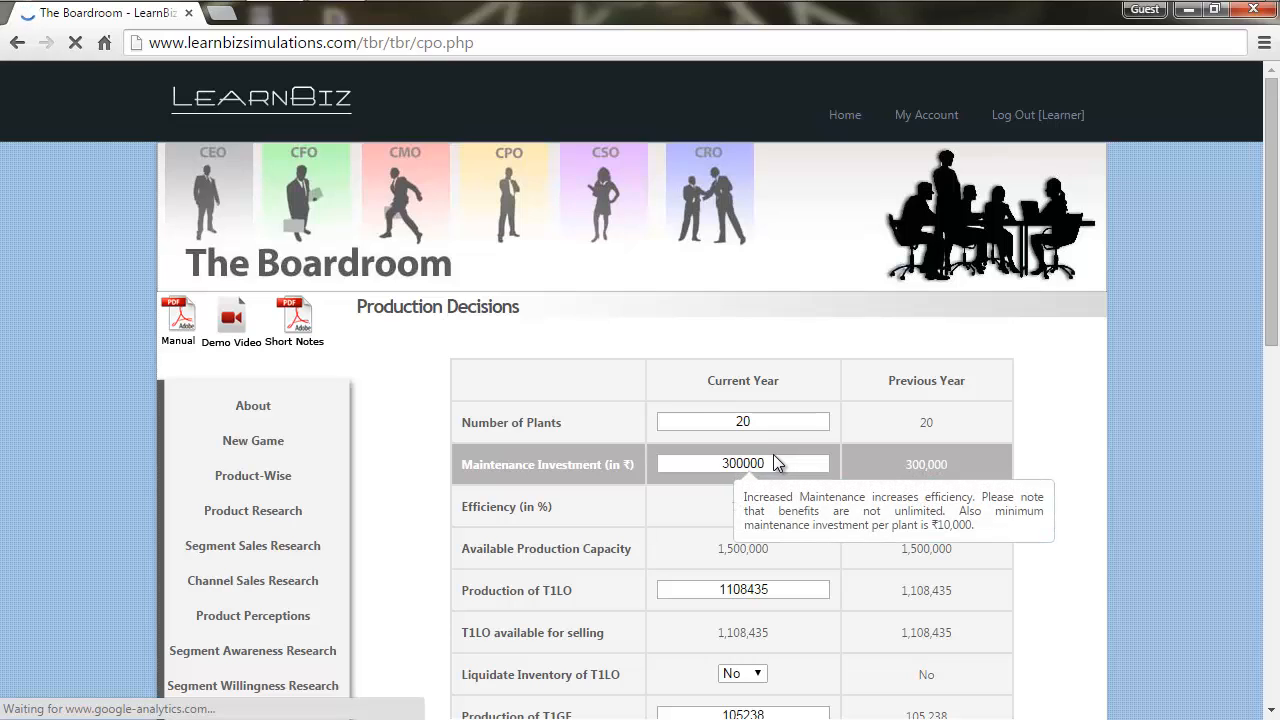
double_click(774, 462)
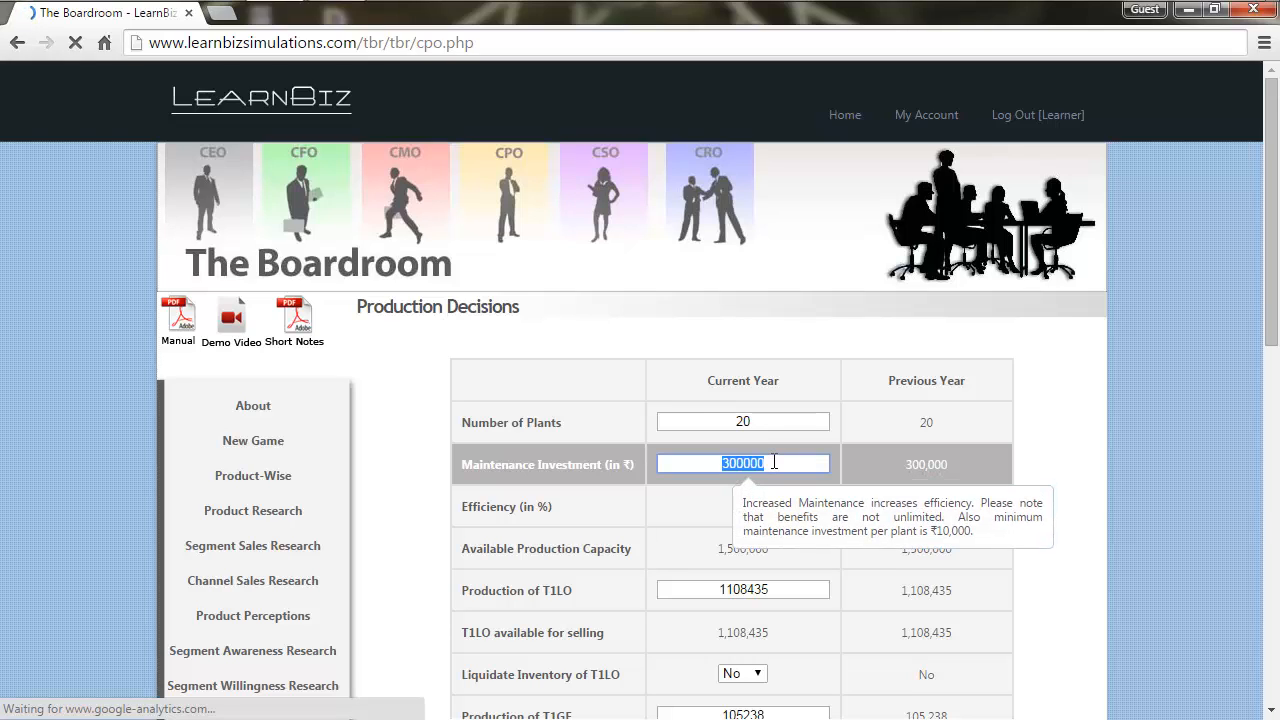
text(400000)
mouse_move(993, 435)
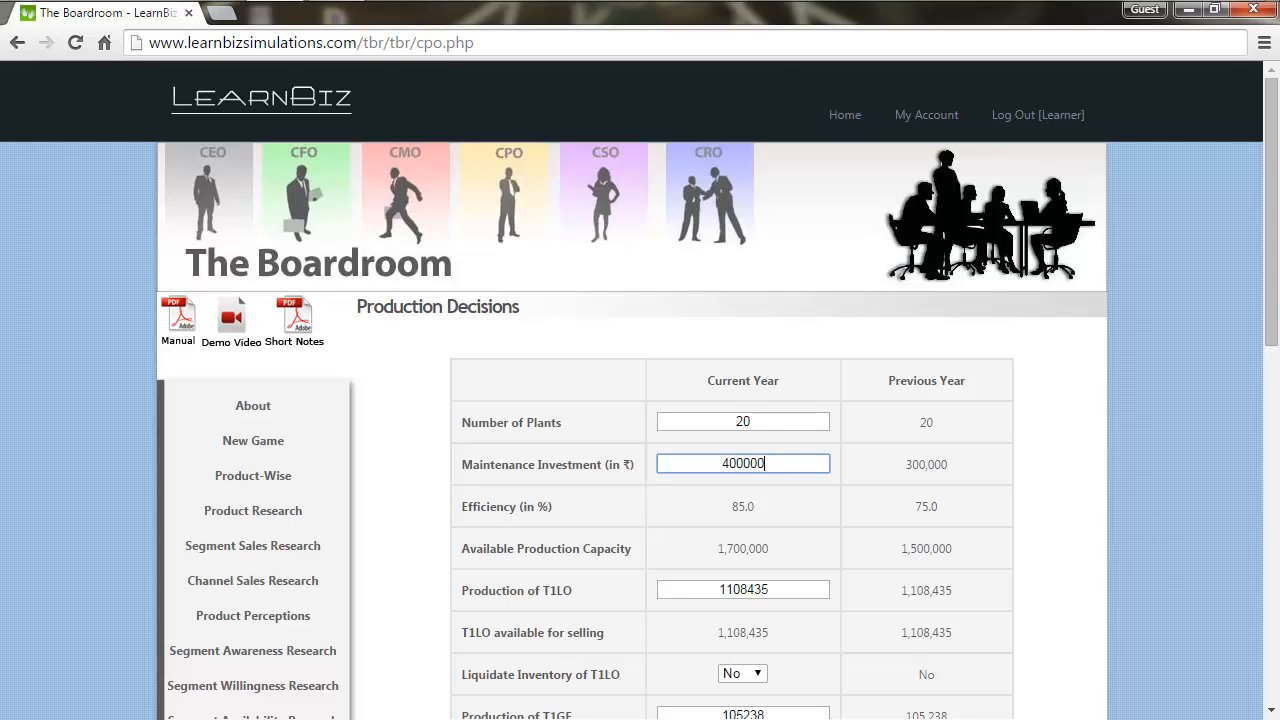
Set the current year's production of T1LO to 1220000 units.
scroll(640, 400, down, 2)
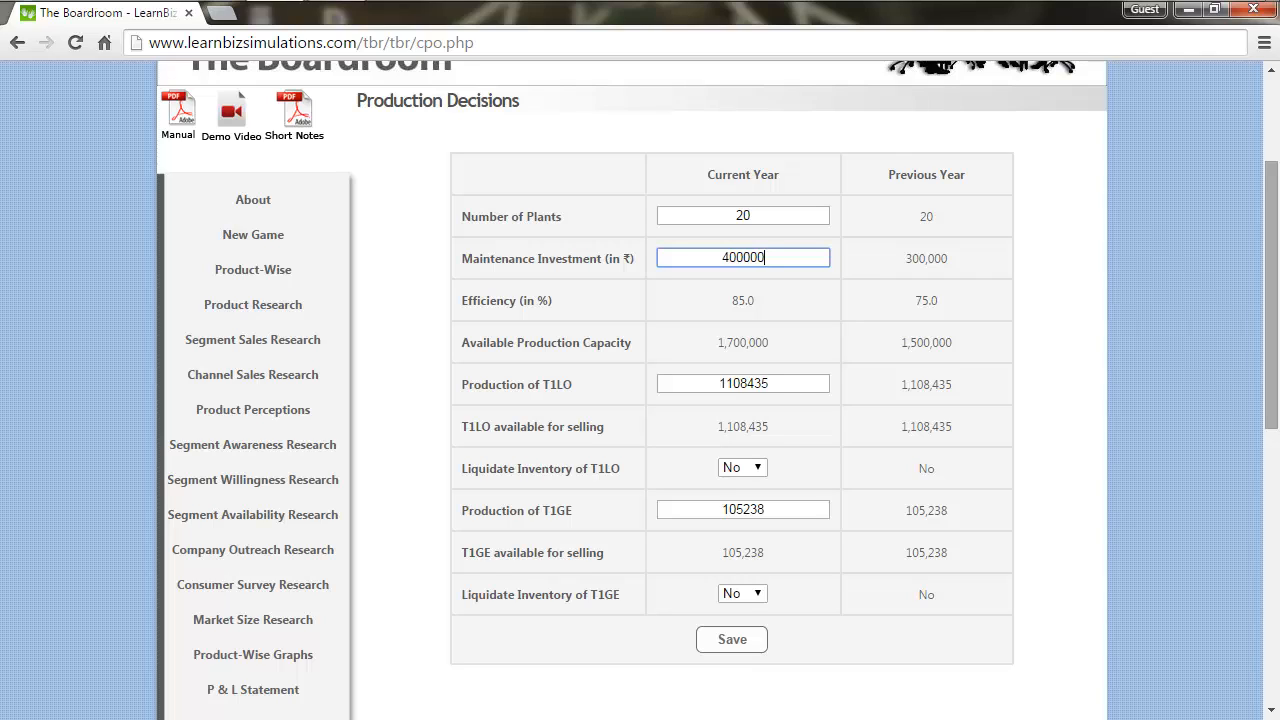
double_click(813, 381)
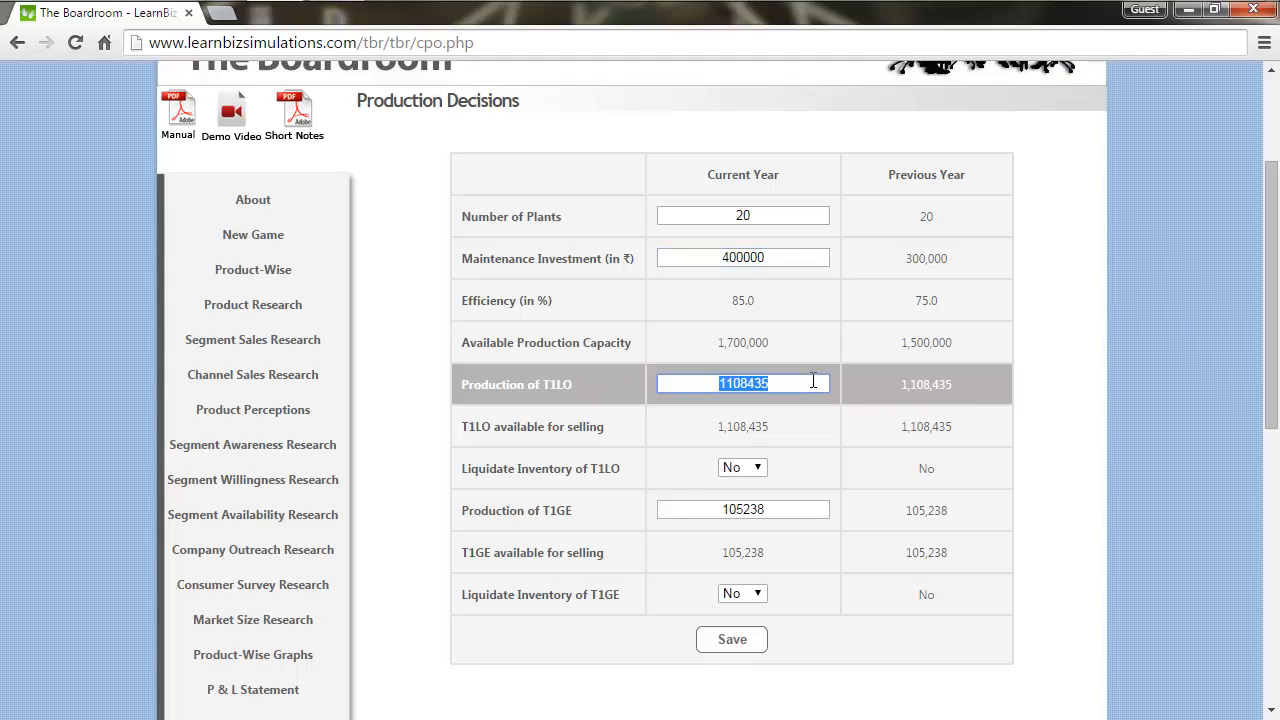
text(1)
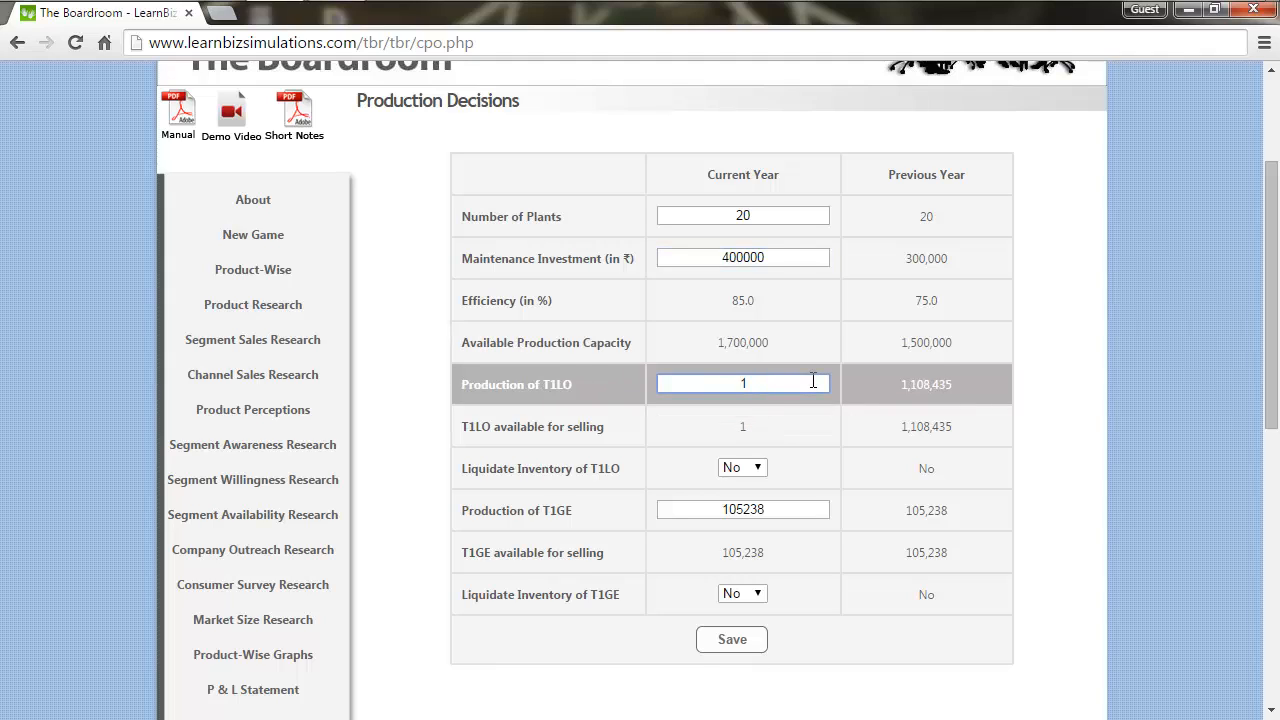
text(220000)
Set the current year's production of T1GE to 113000 and save the production decisions.
click(770, 510)
double_click(770, 510)
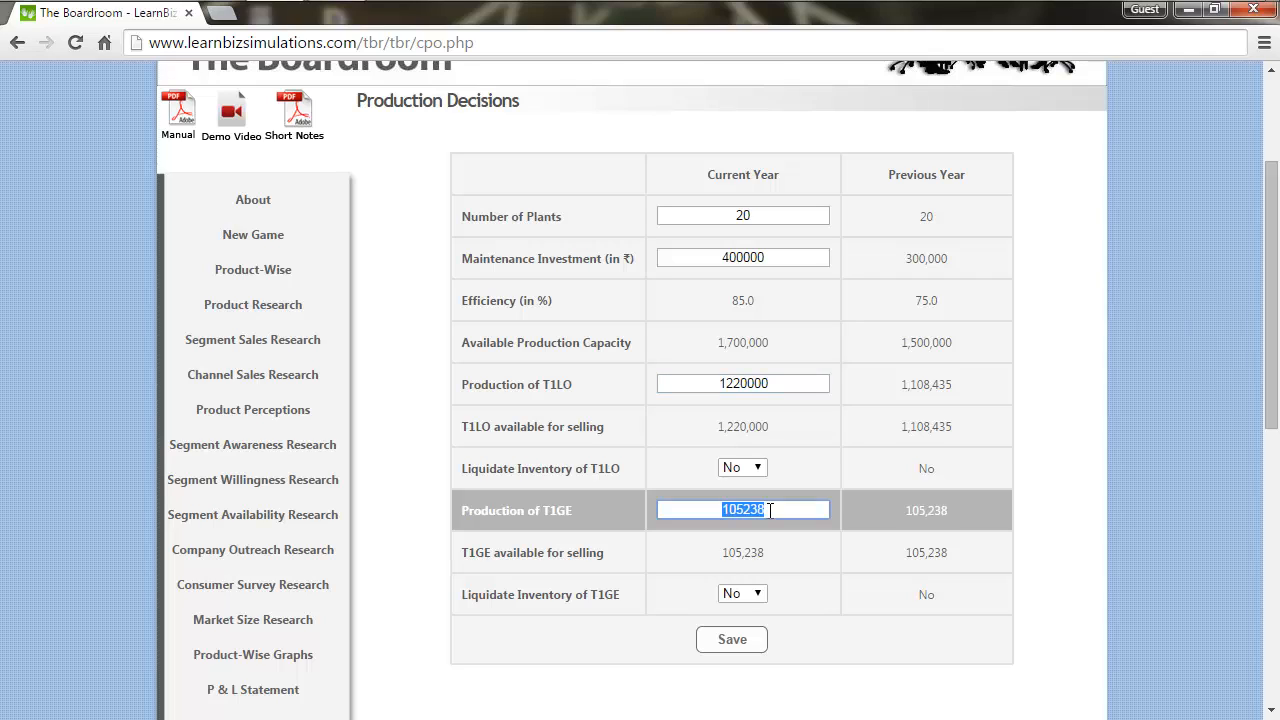
text(112)
key(BackSpace)
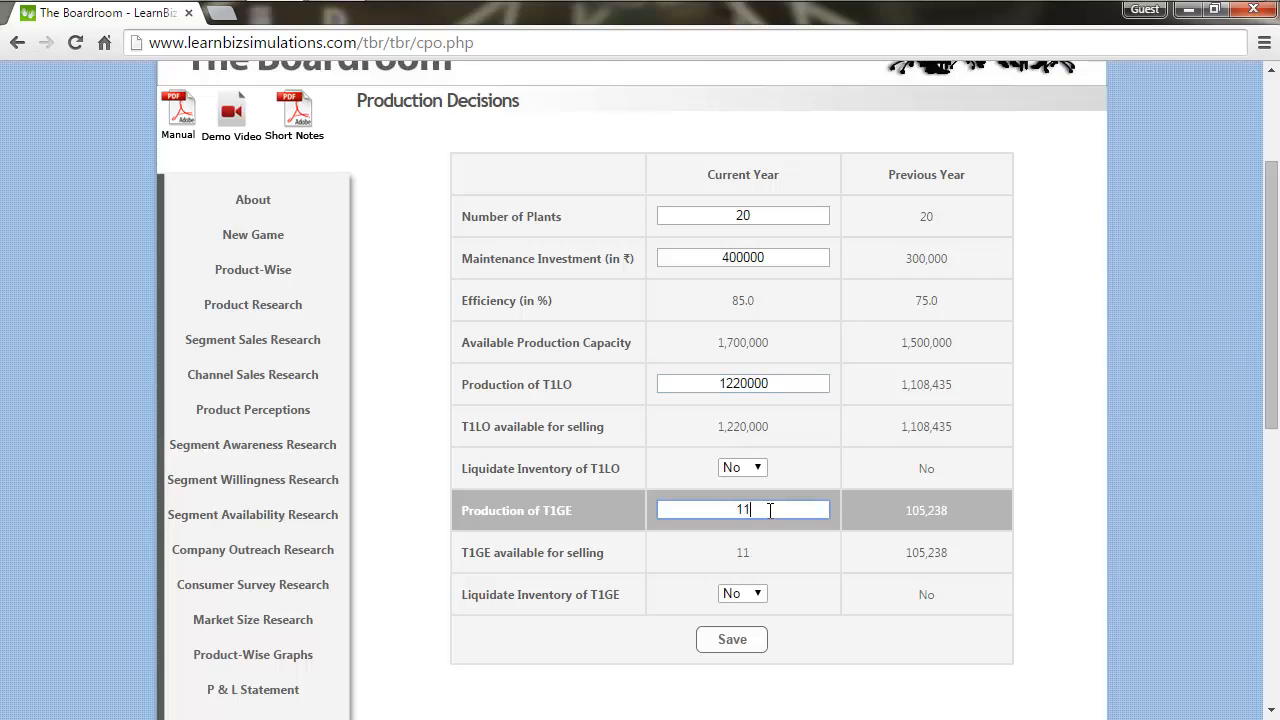
text(3000)
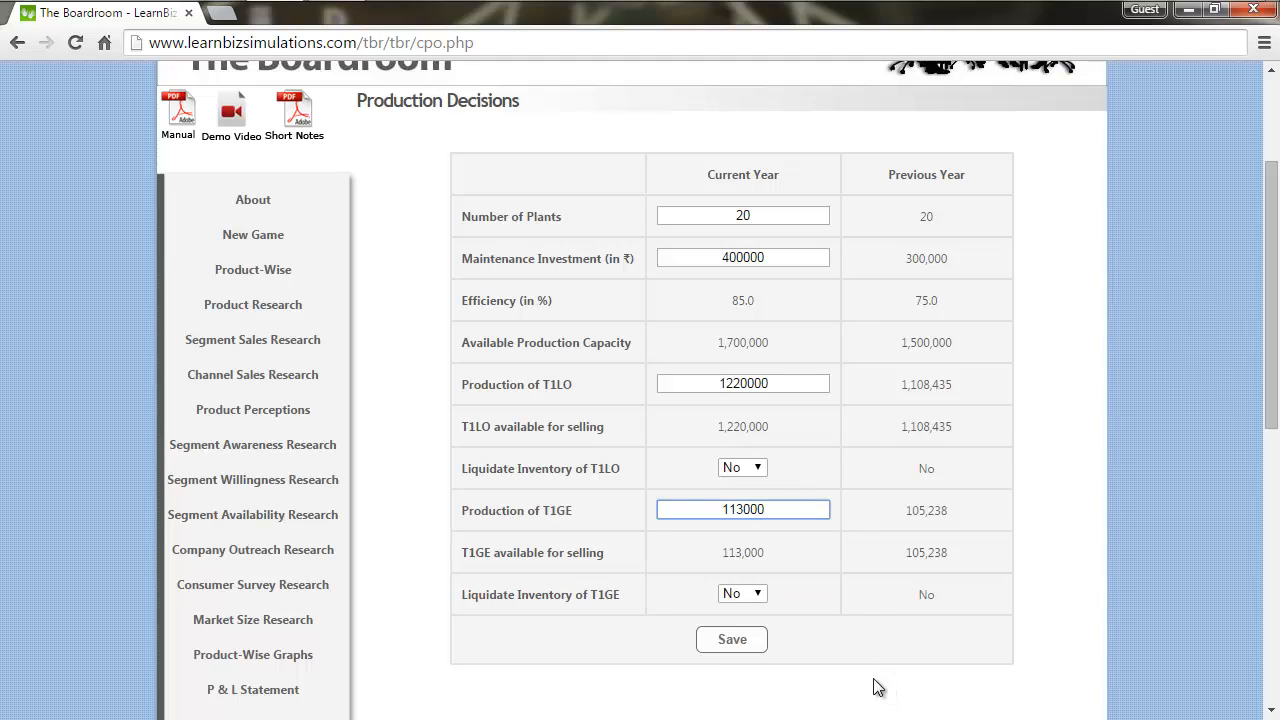
click(727, 646)
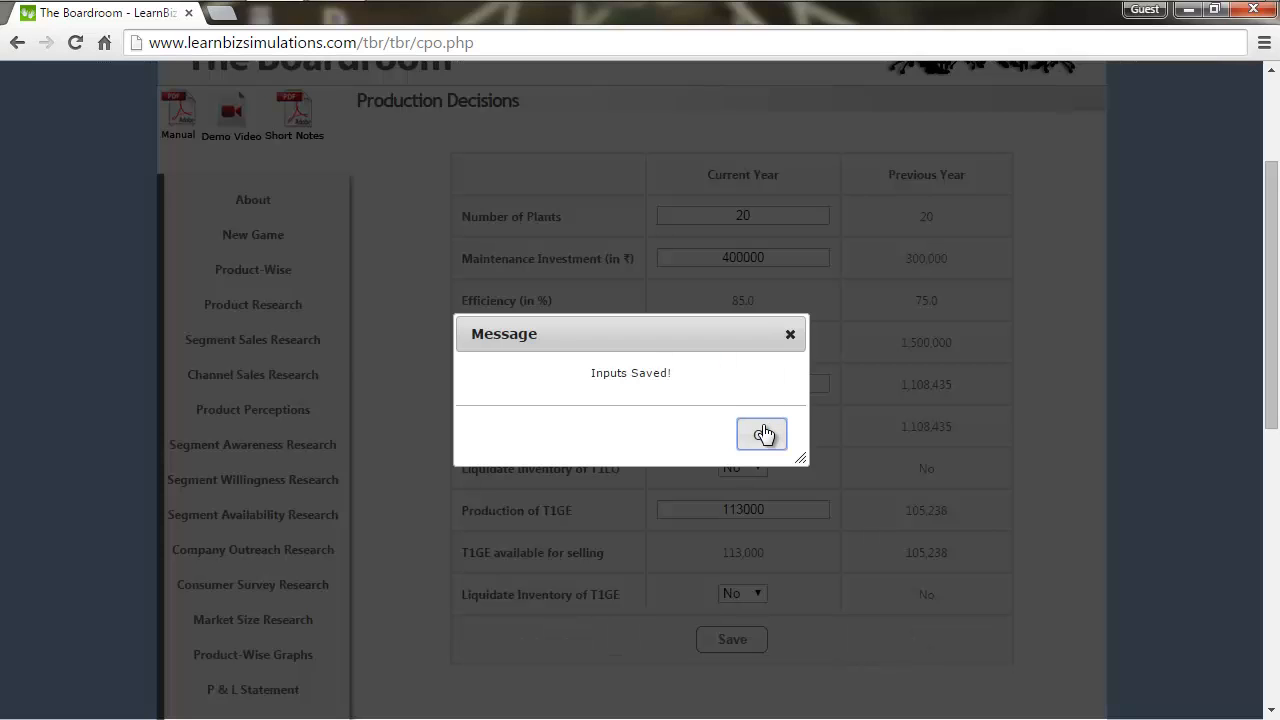
click(762, 433)
In the R & D decisions, select T1LO for a cost reduction under existing product modifications and save the entry.
drag(1274, 245, 1274, 367)
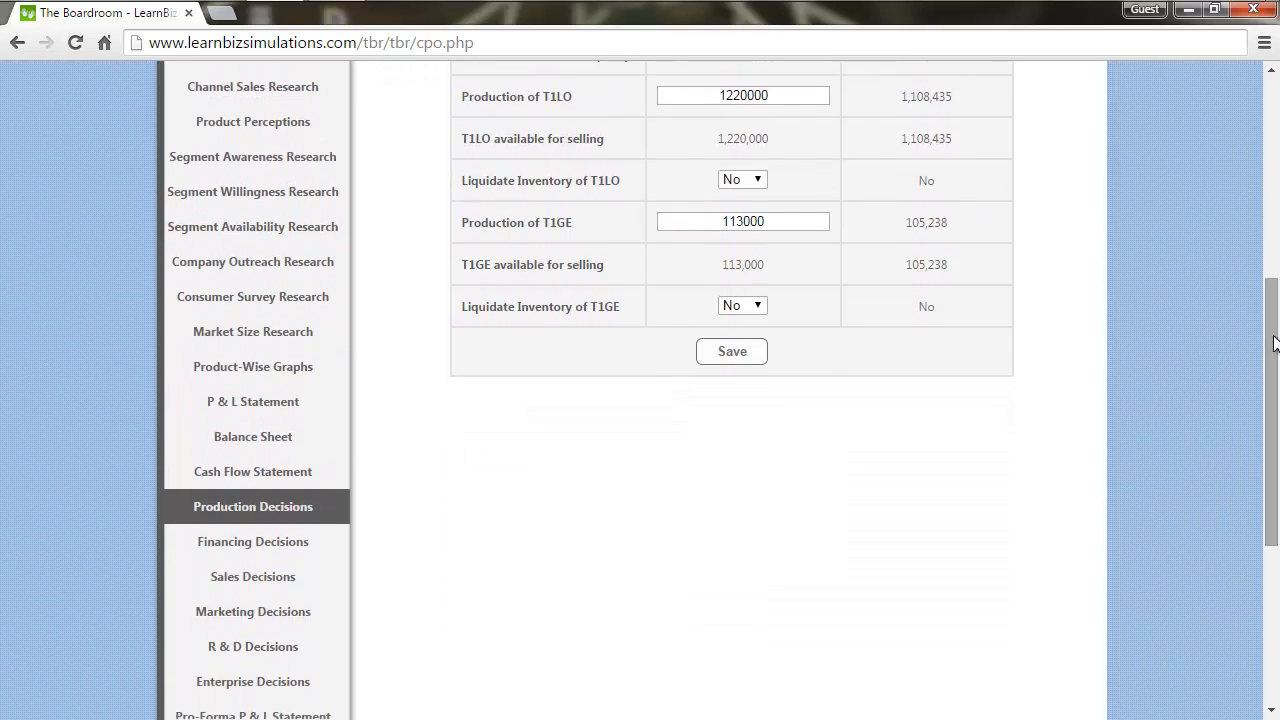
click(290, 662)
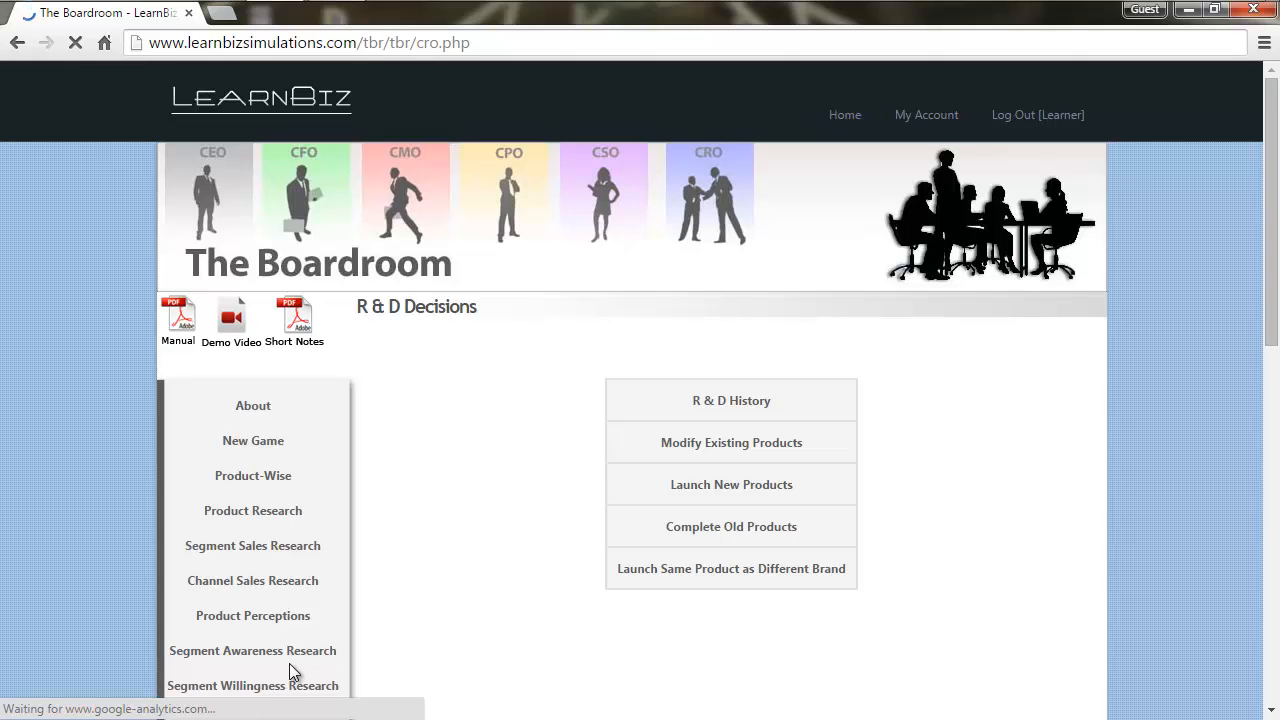
click(669, 443)
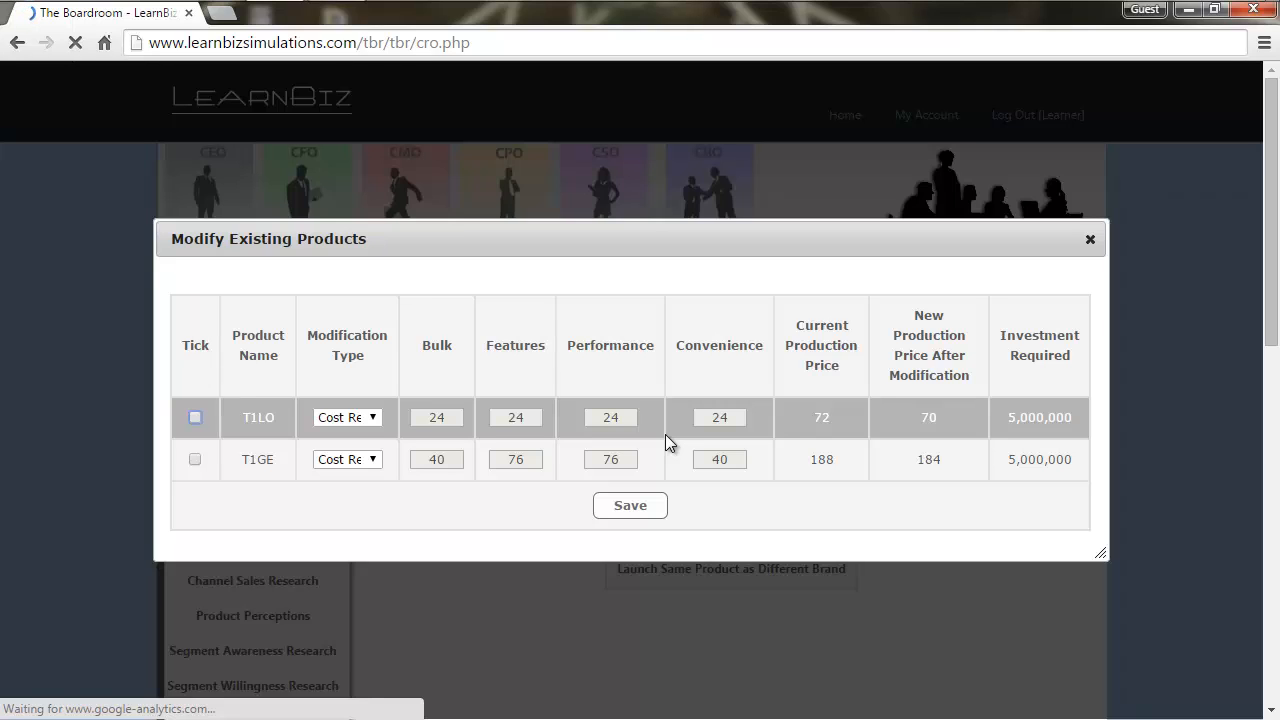
click(195, 418)
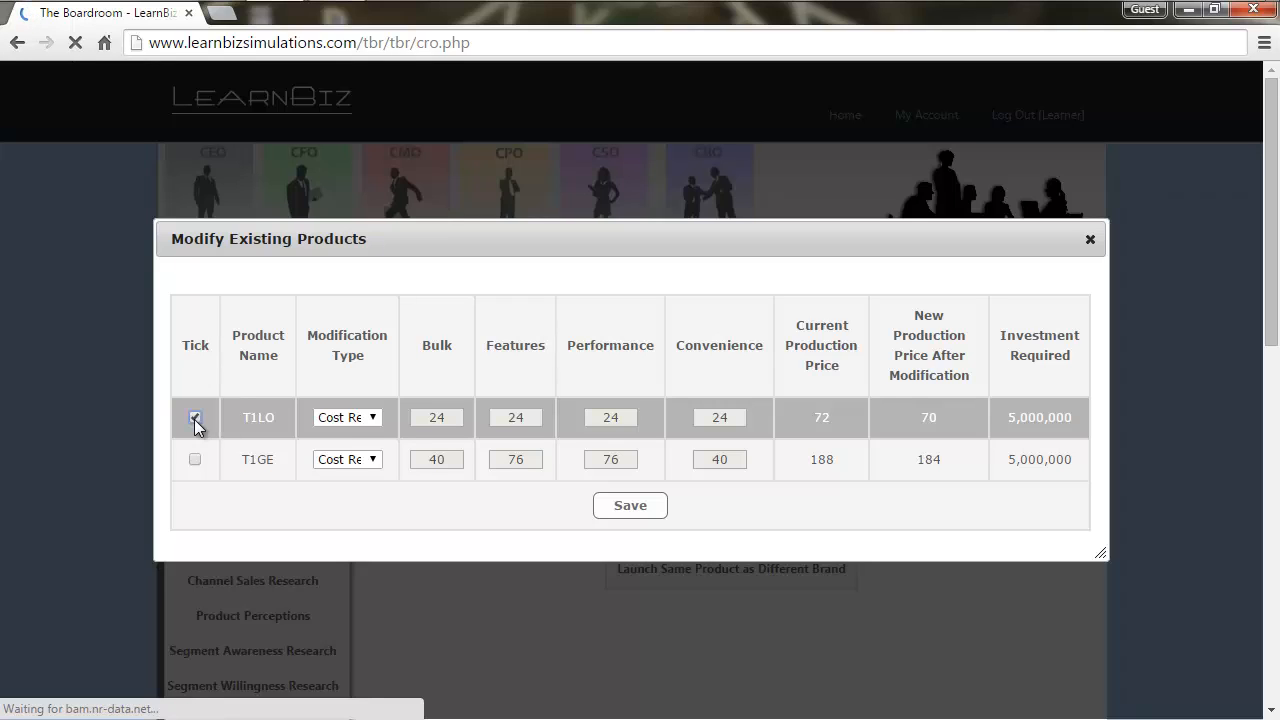
click(634, 512)
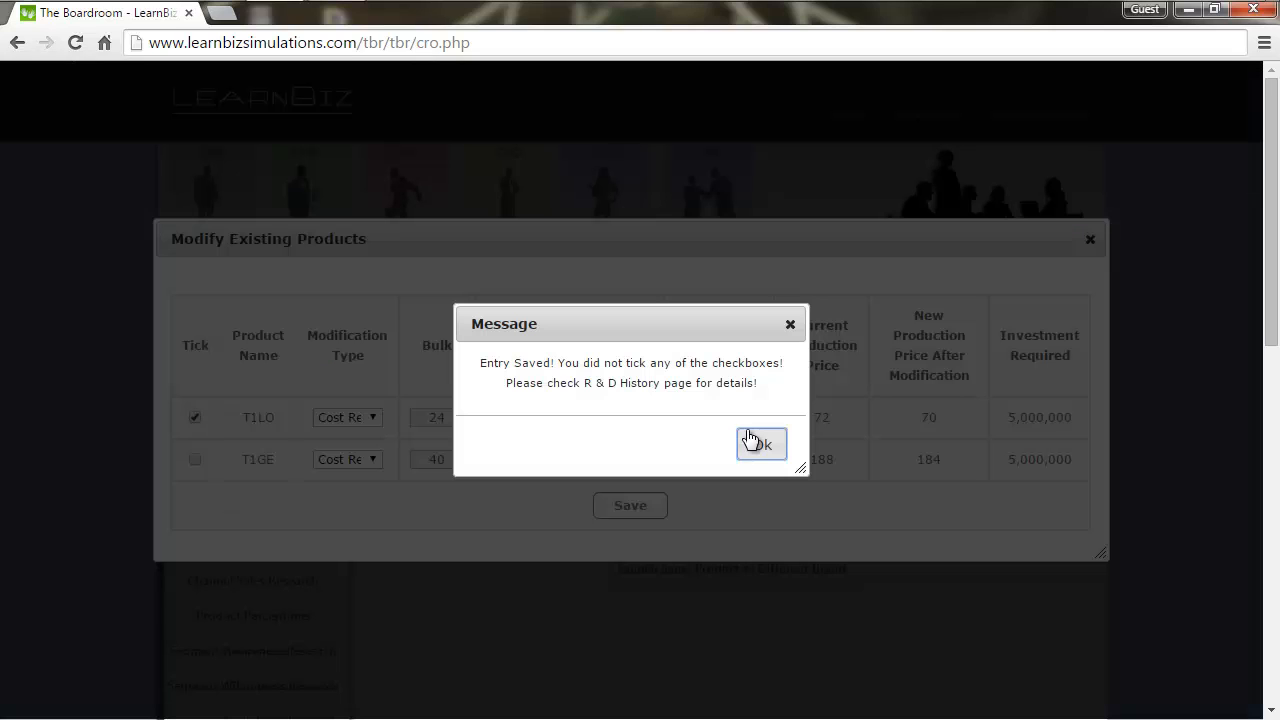
click(758, 440)
click(760, 453)
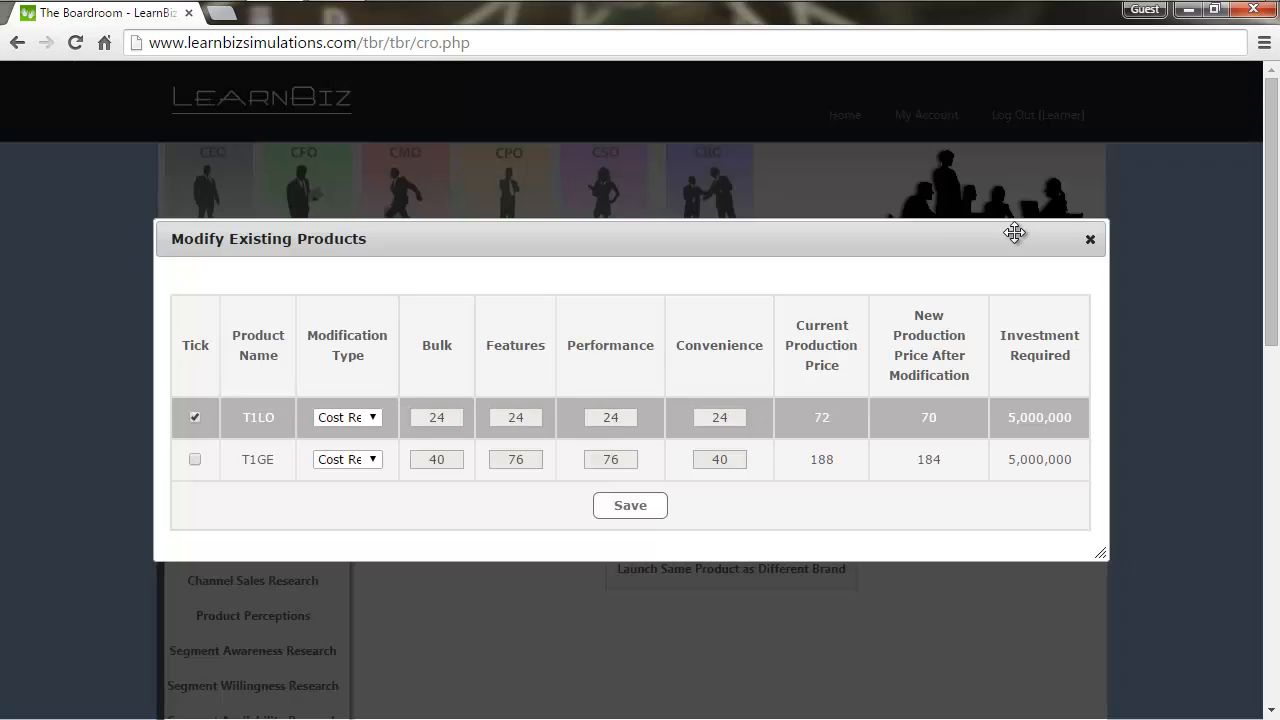
click(1090, 240)
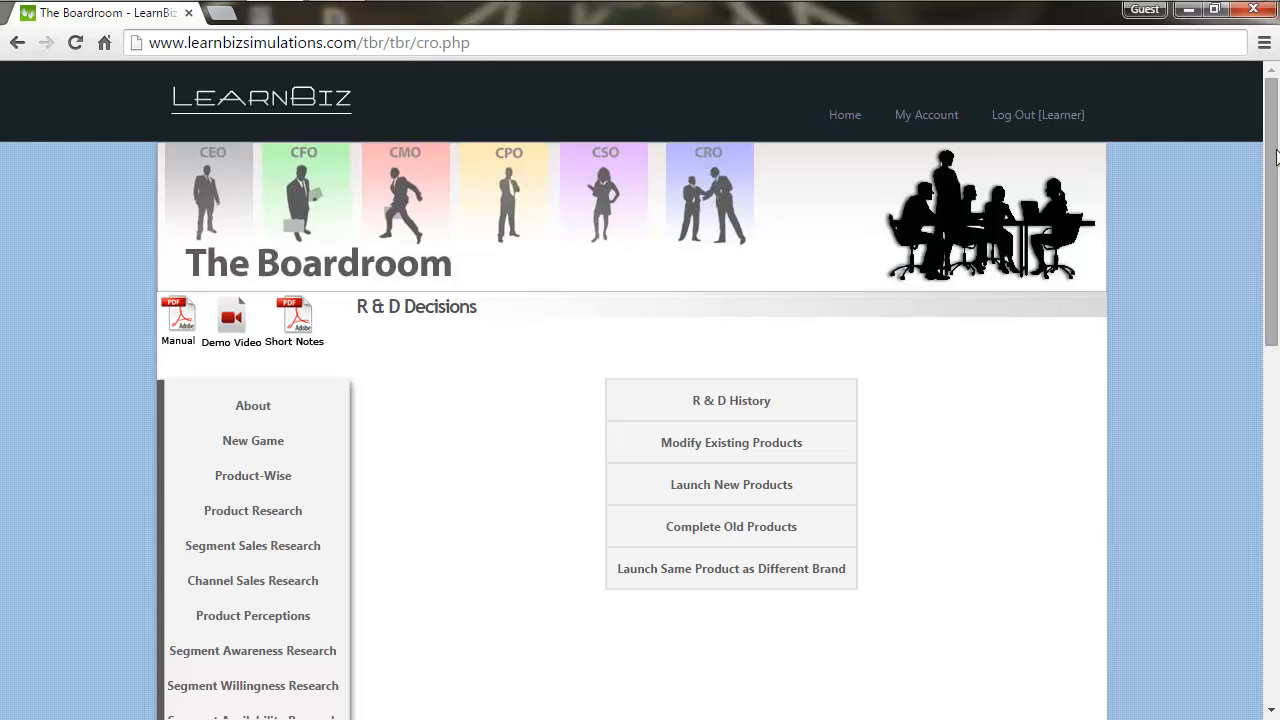
In the sales decisions, set the salespeople reaching out to mass merchandisers to 10 and the margin to mass merchandisers to 32%.
drag(1275, 152, 1277, 497)
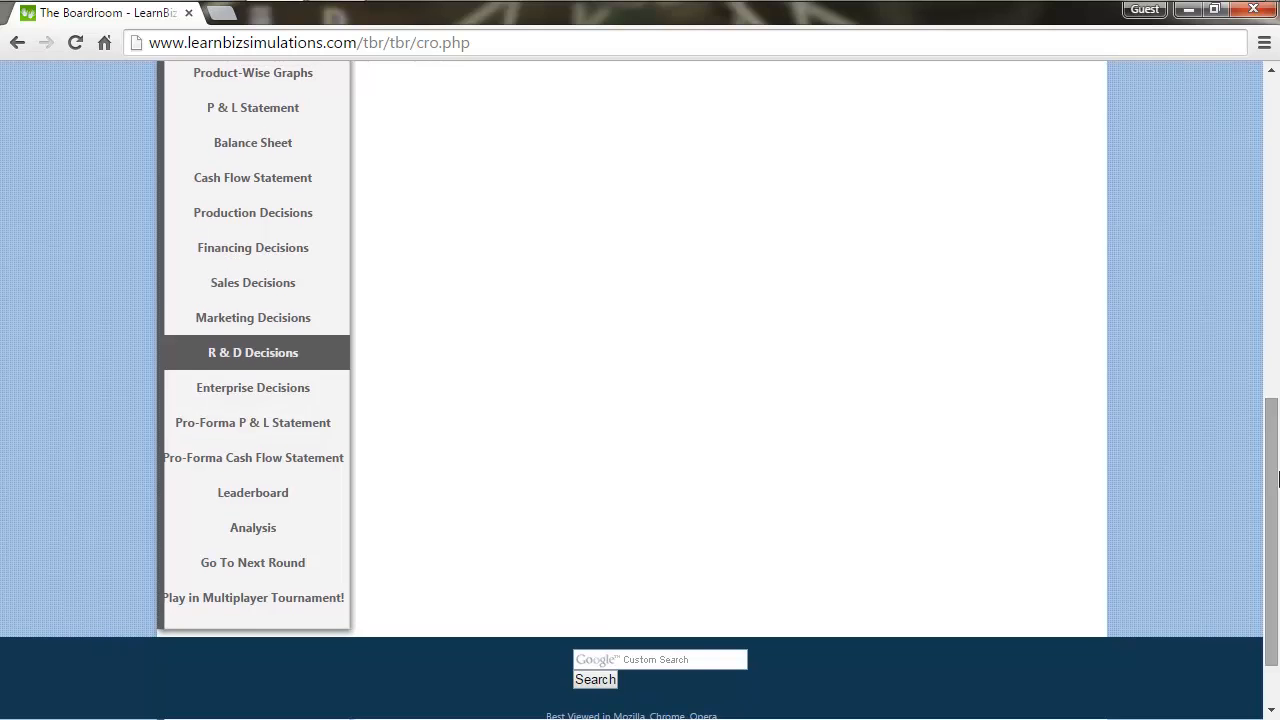
click(321, 278)
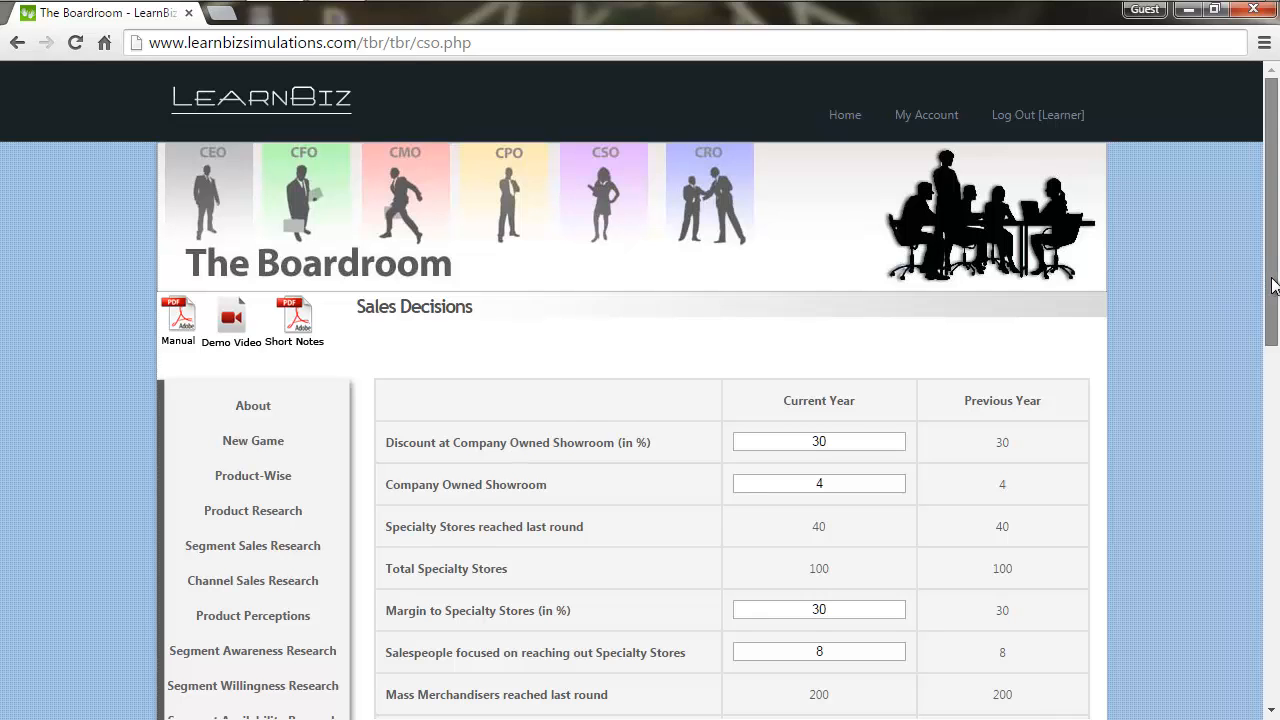
drag(1272, 285, 1275, 390)
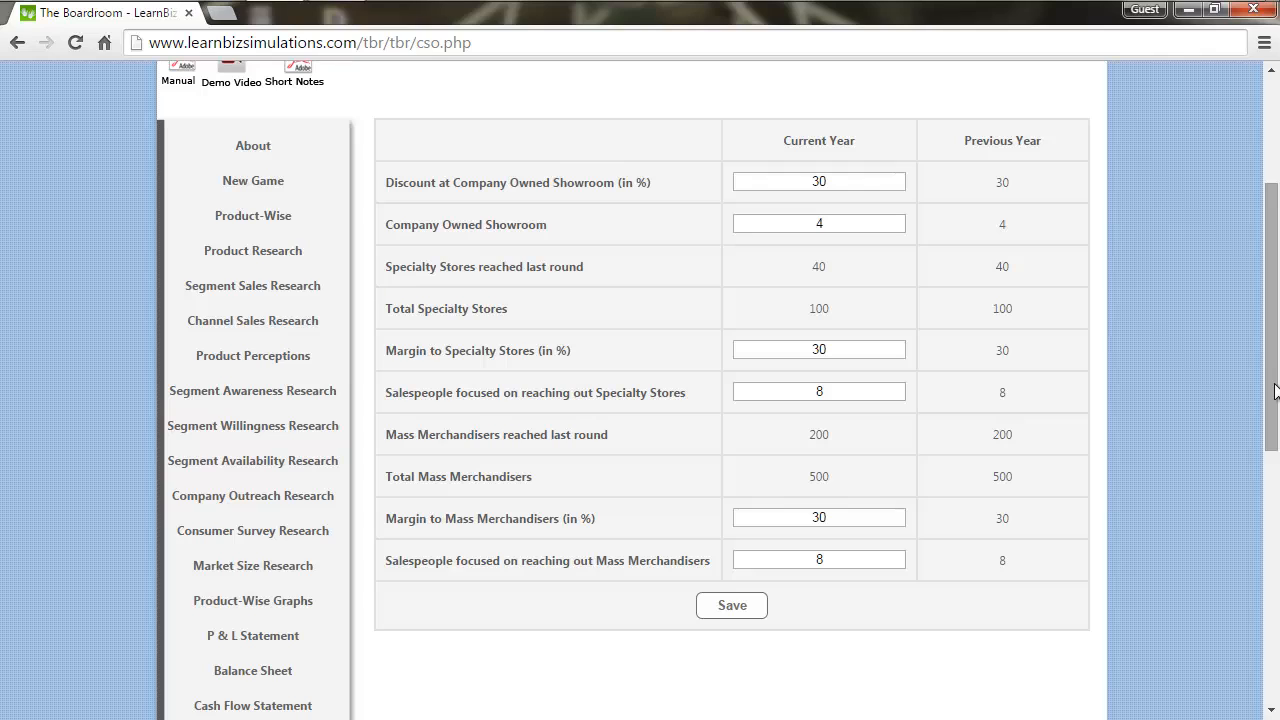
double_click(883, 559)
text(10)
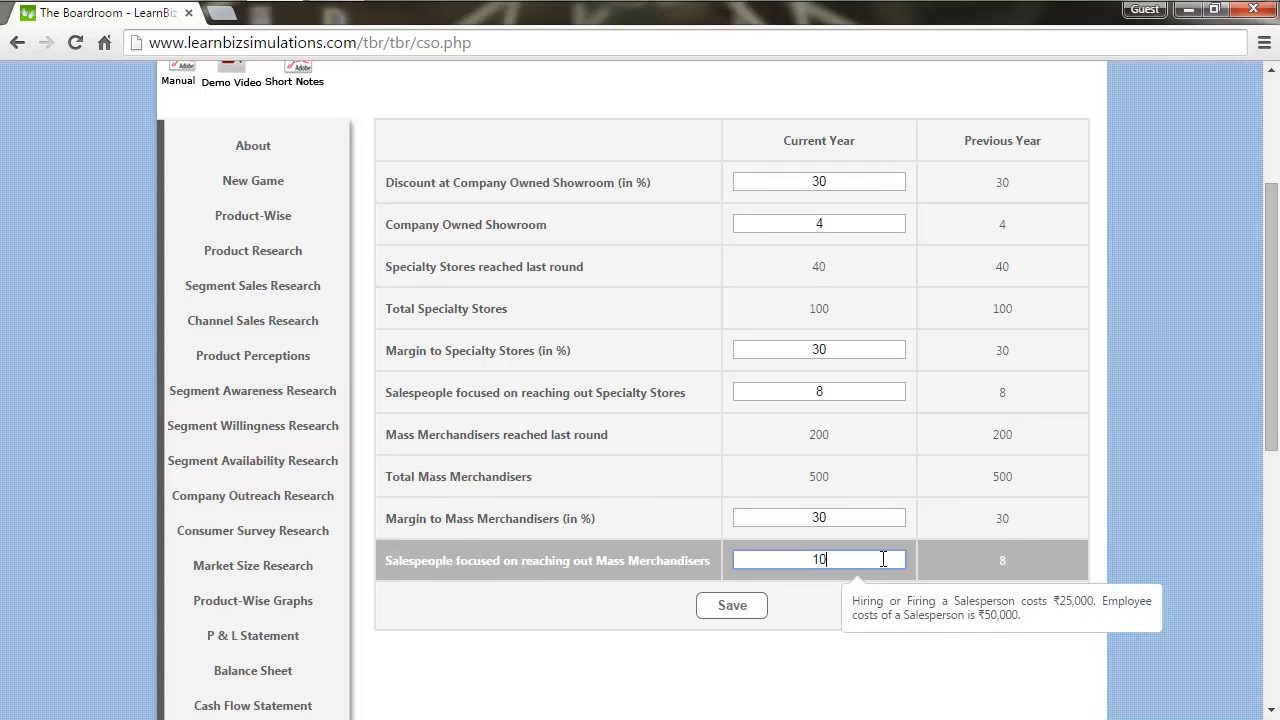
click(874, 517)
key(BackSpace)
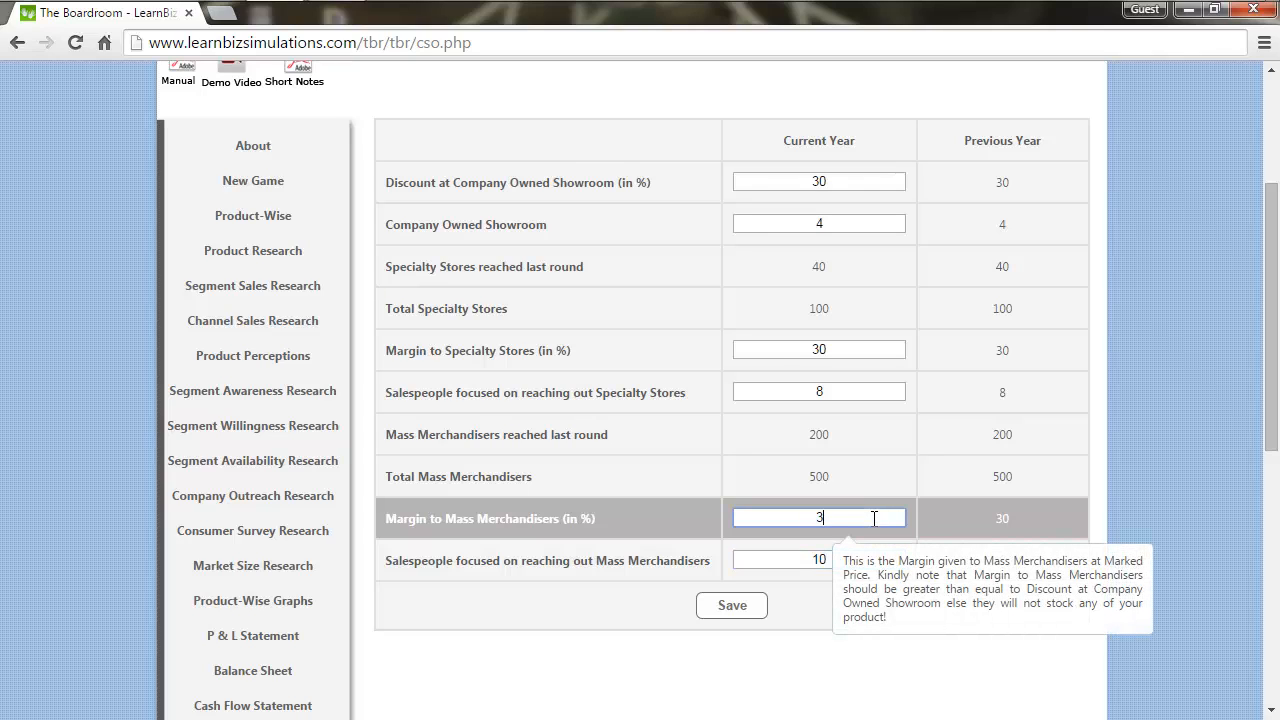
text(2)
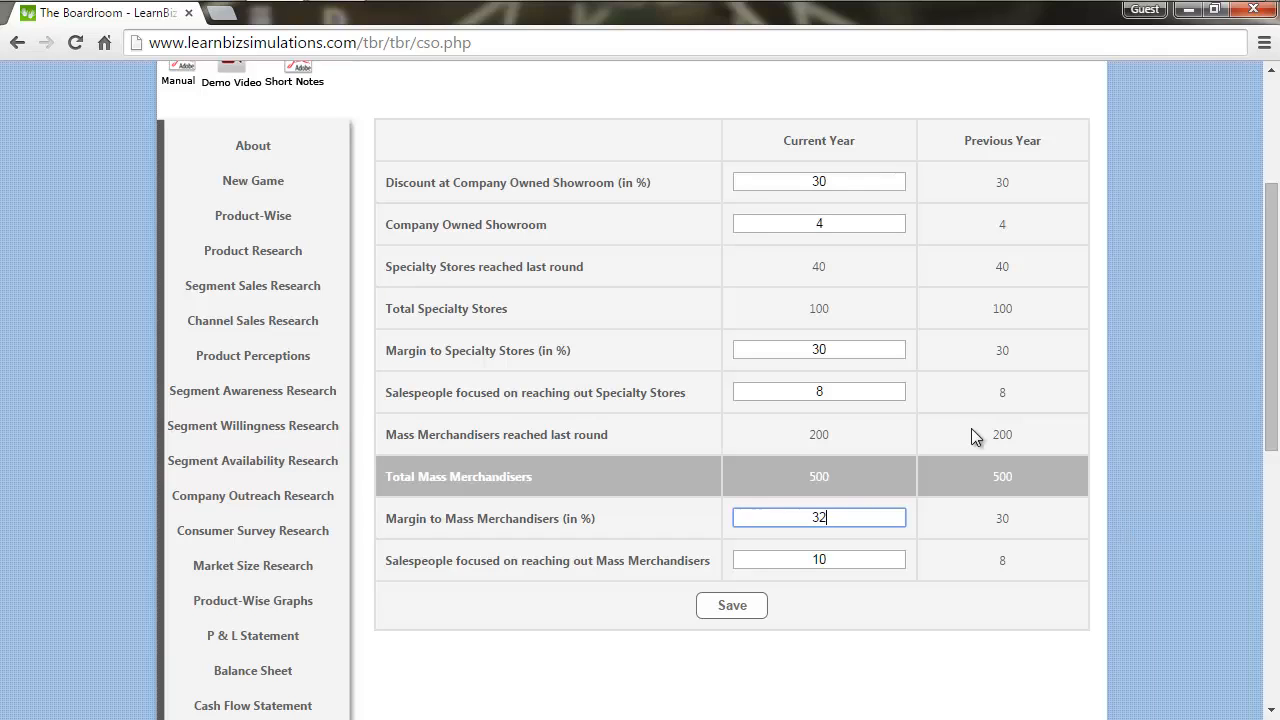
Set the specialty store salespeople to 9 and the margin to specialty stores to 31%, and save the sales decisions.
double_click(880, 388)
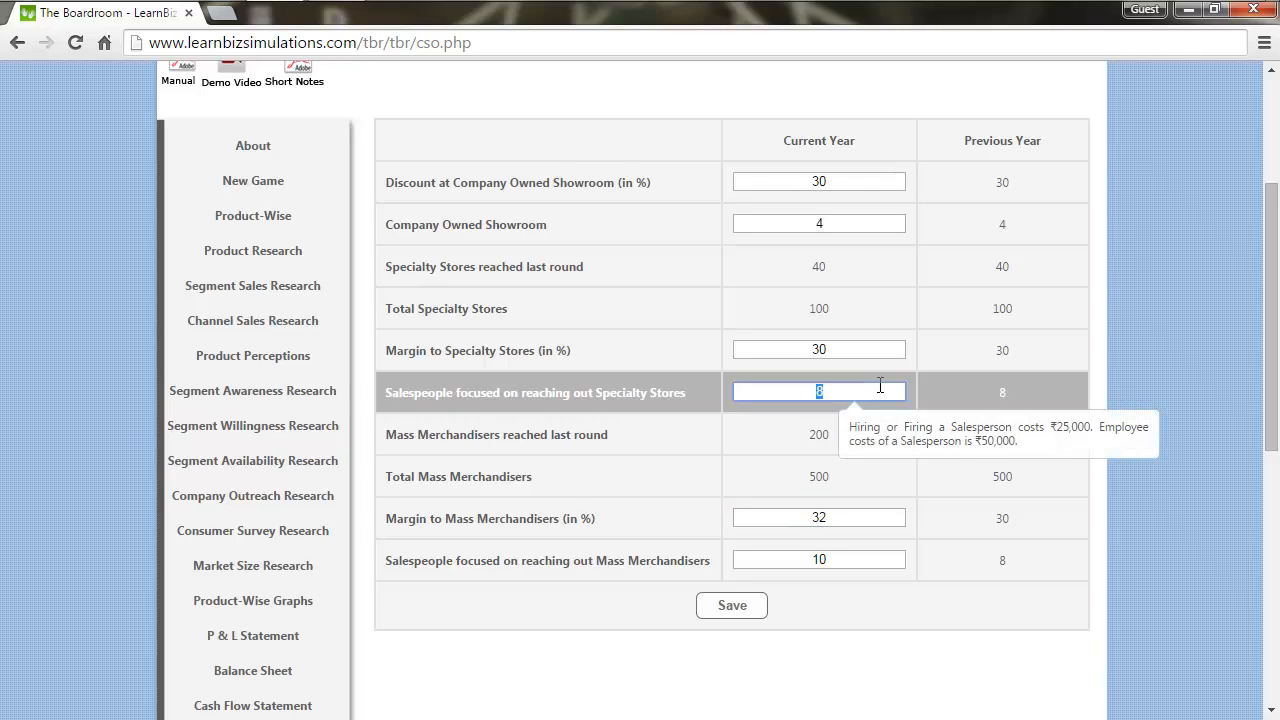
text(9)
click(860, 352)
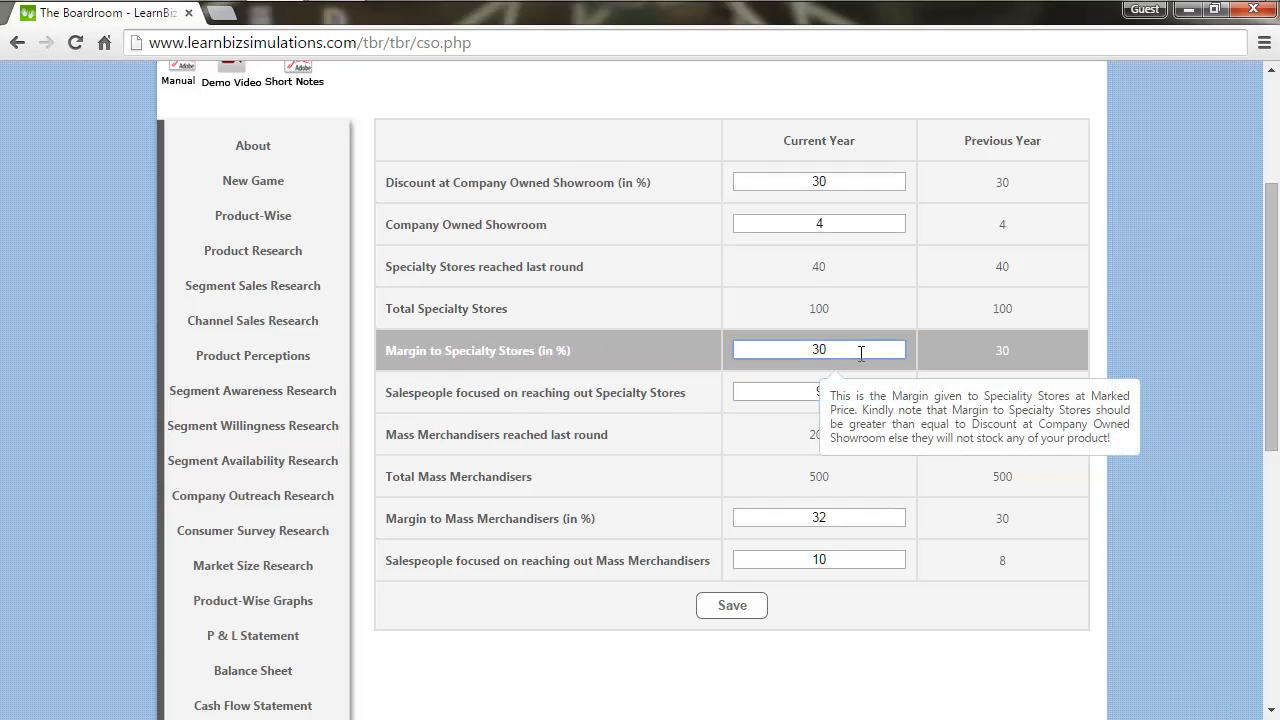
key(BackSpace)
text(1)
click(732, 610)
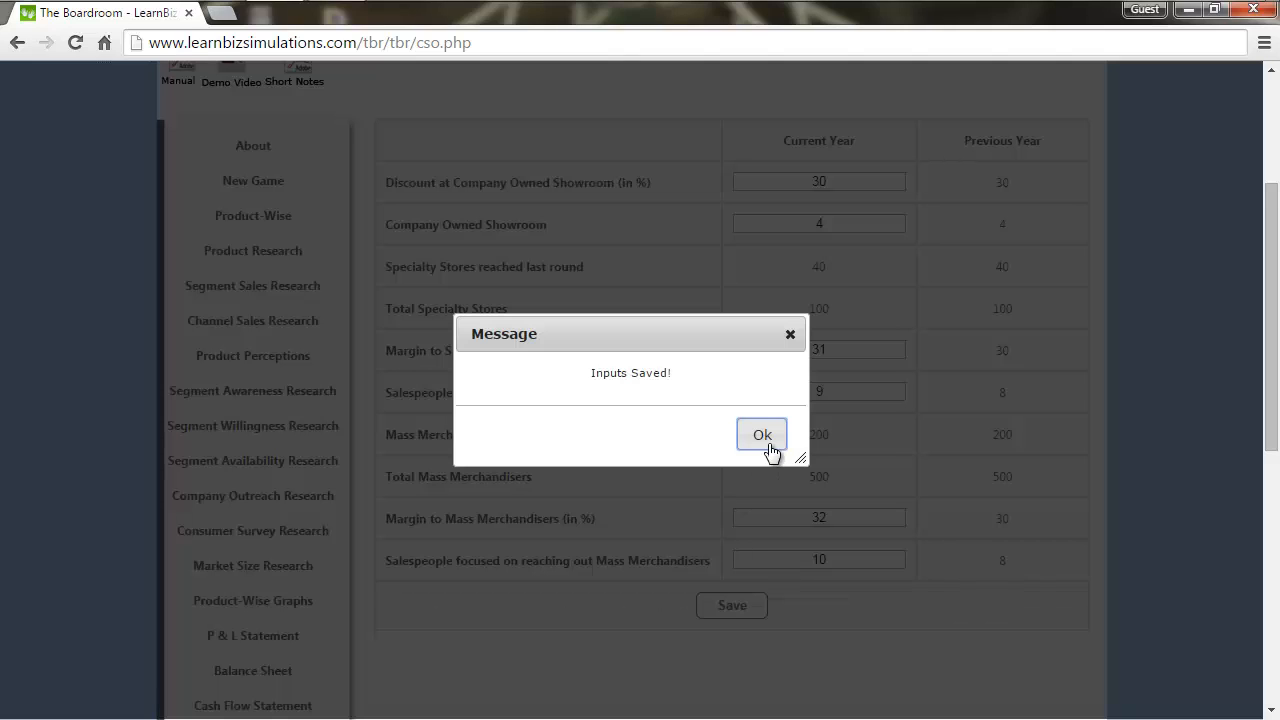
click(768, 443)
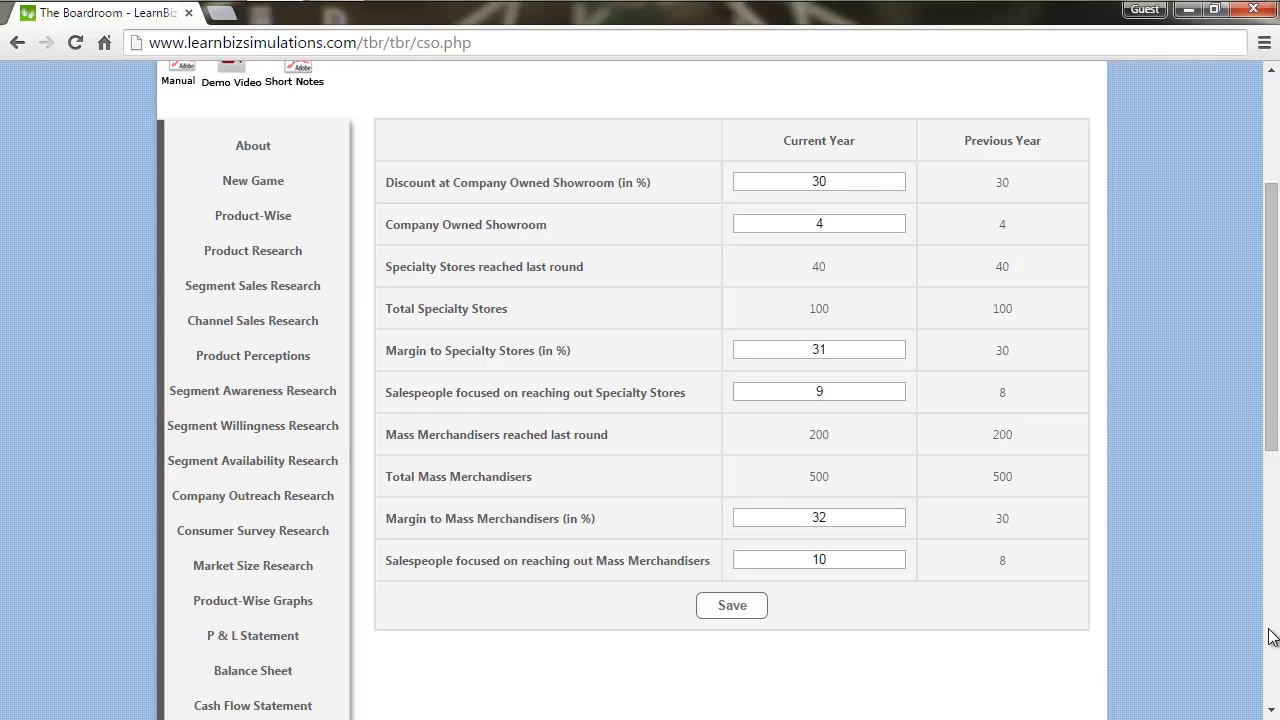
In the marketing decisions for T1LO, set the price to 205 and the advertising budget to 20600000.
scroll(730, 574, down, 6)
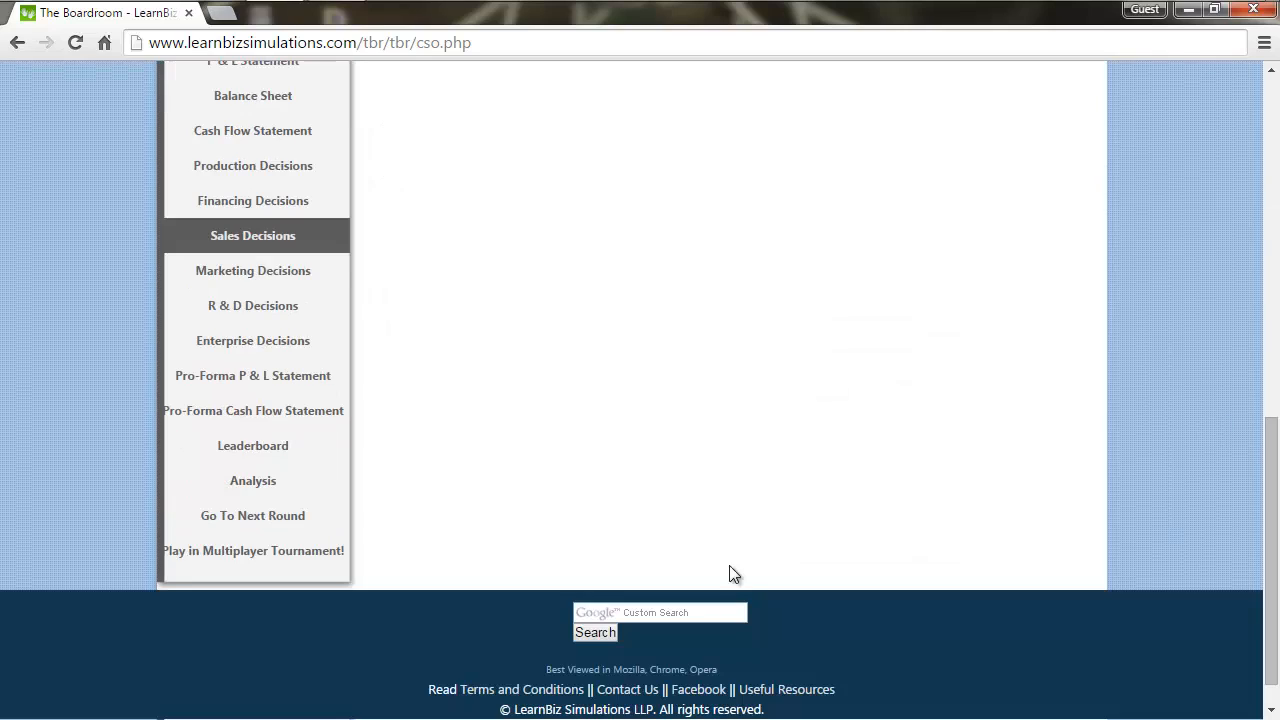
click(308, 284)
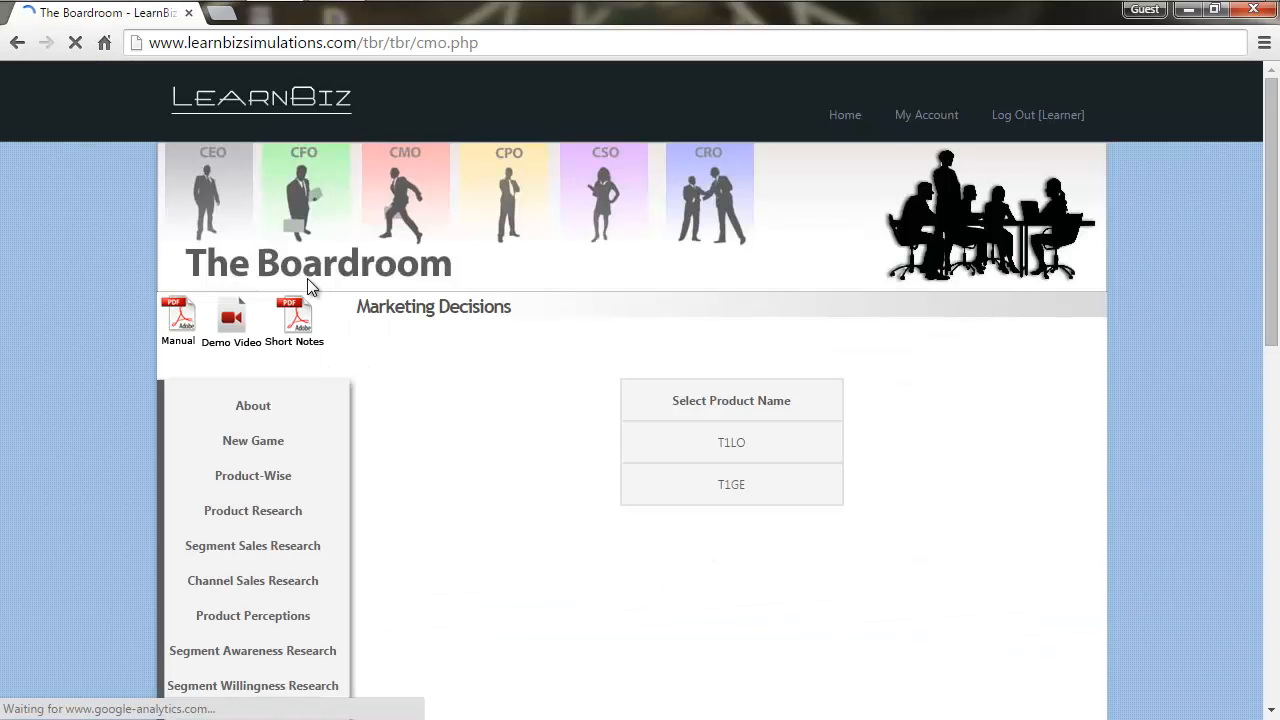
click(726, 452)
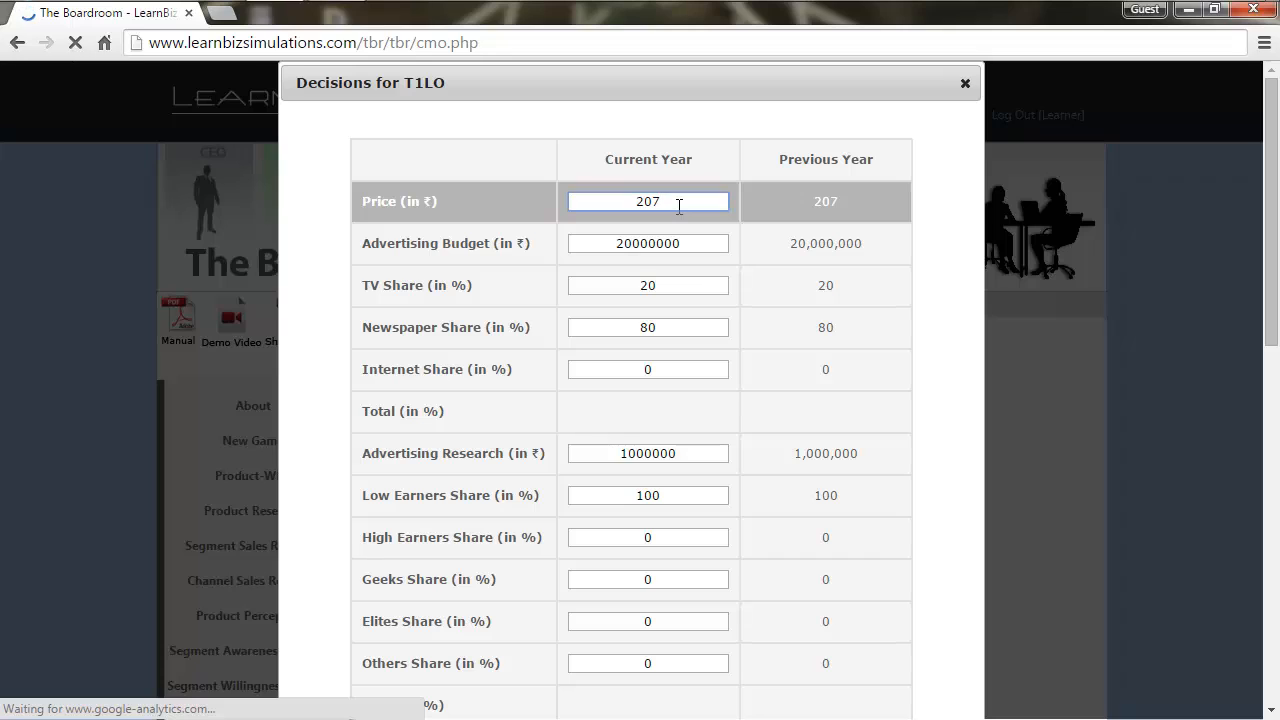
key(BackSpace)
text(5)
double_click(680, 244)
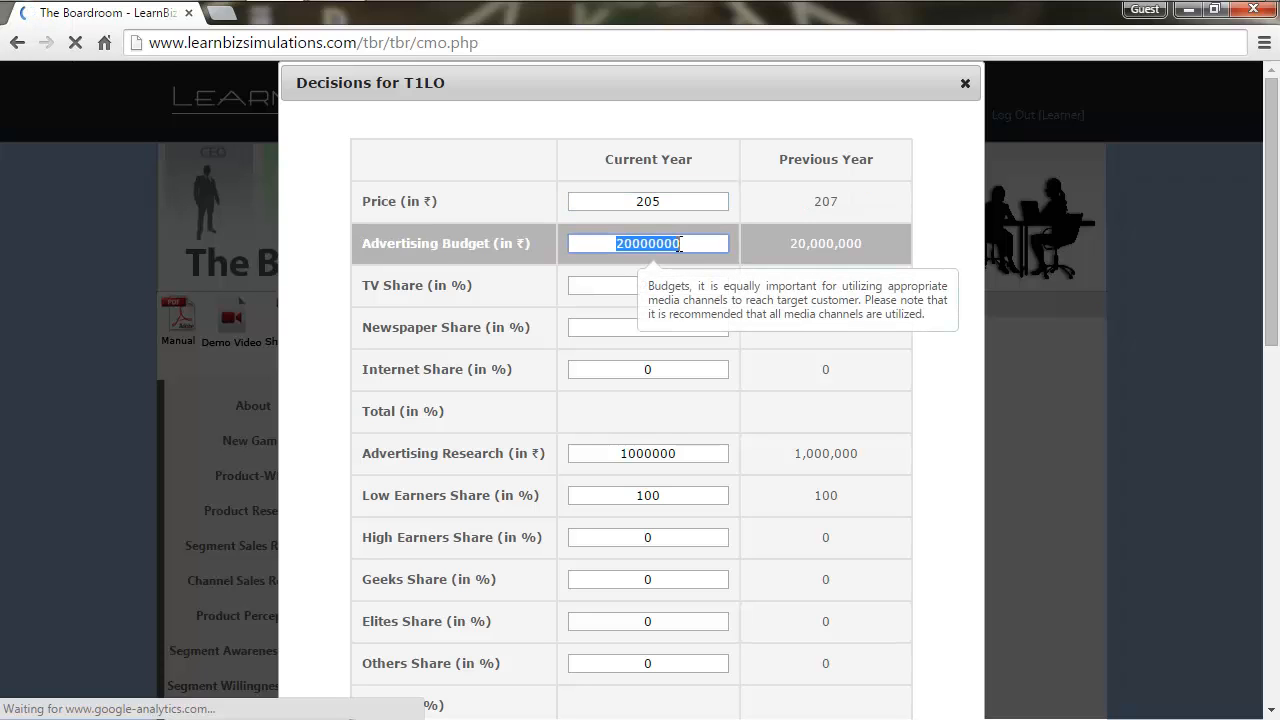
text(20)
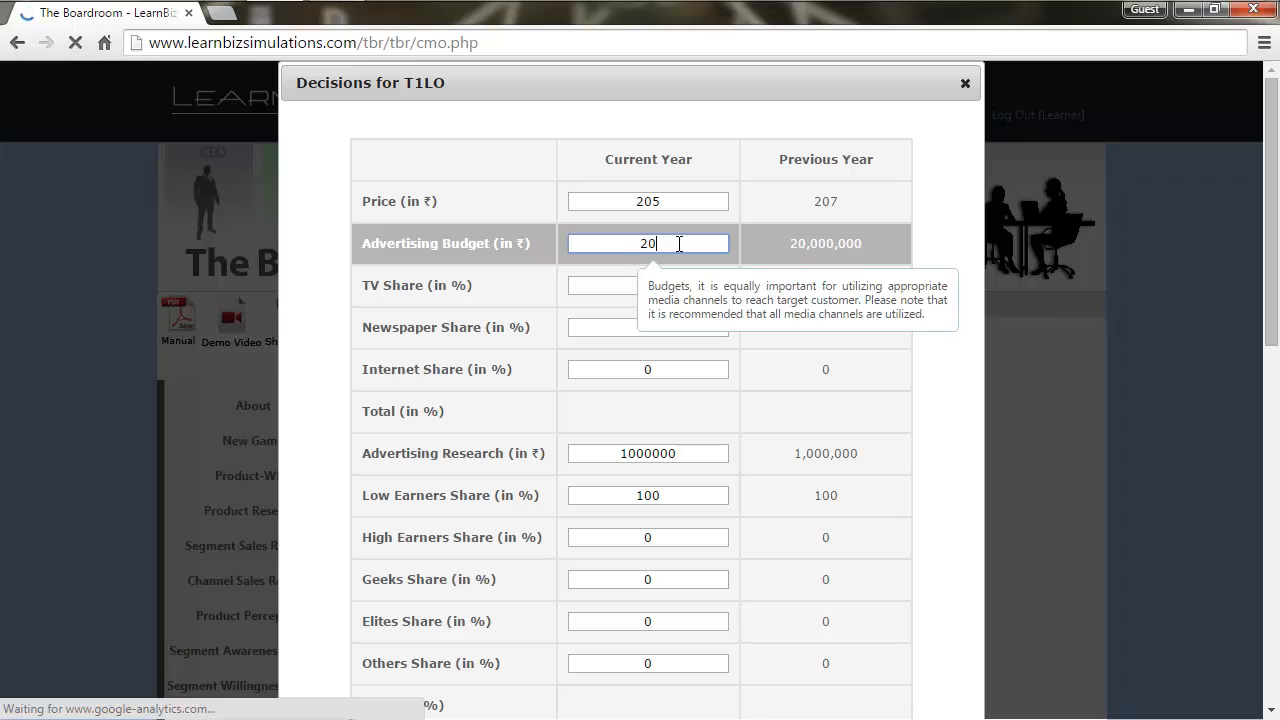
text(6000)
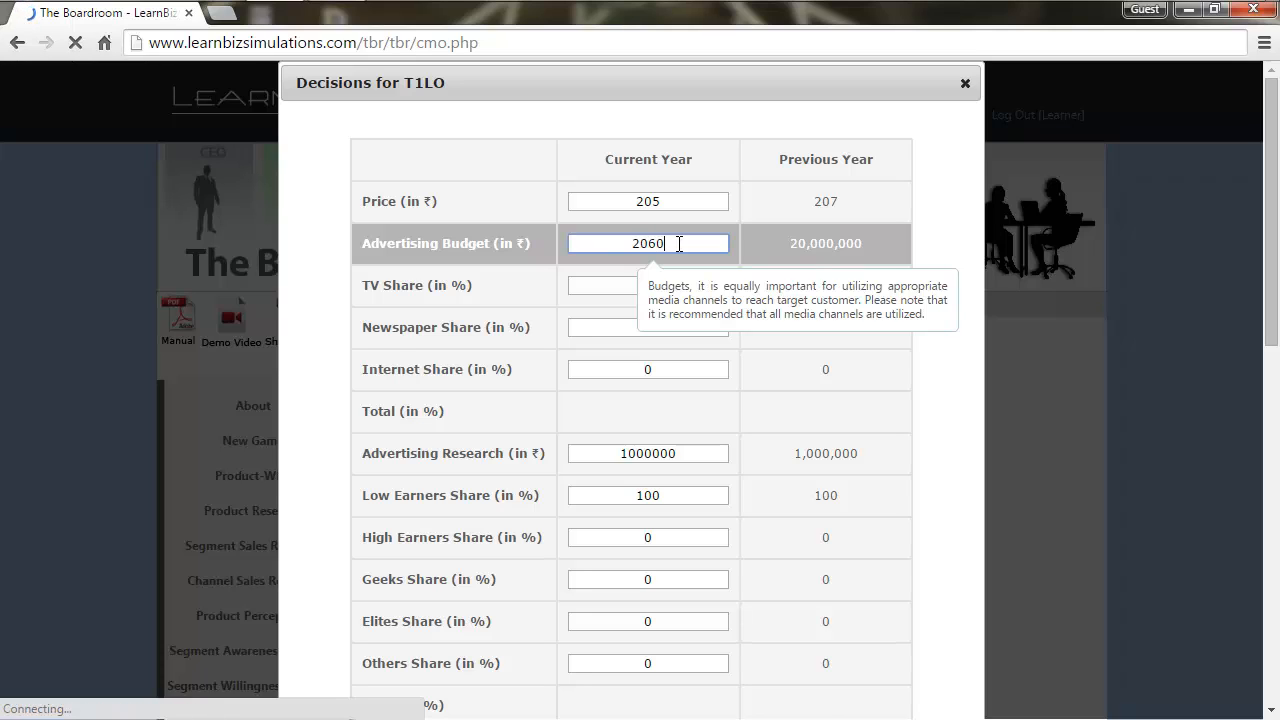
text(00)
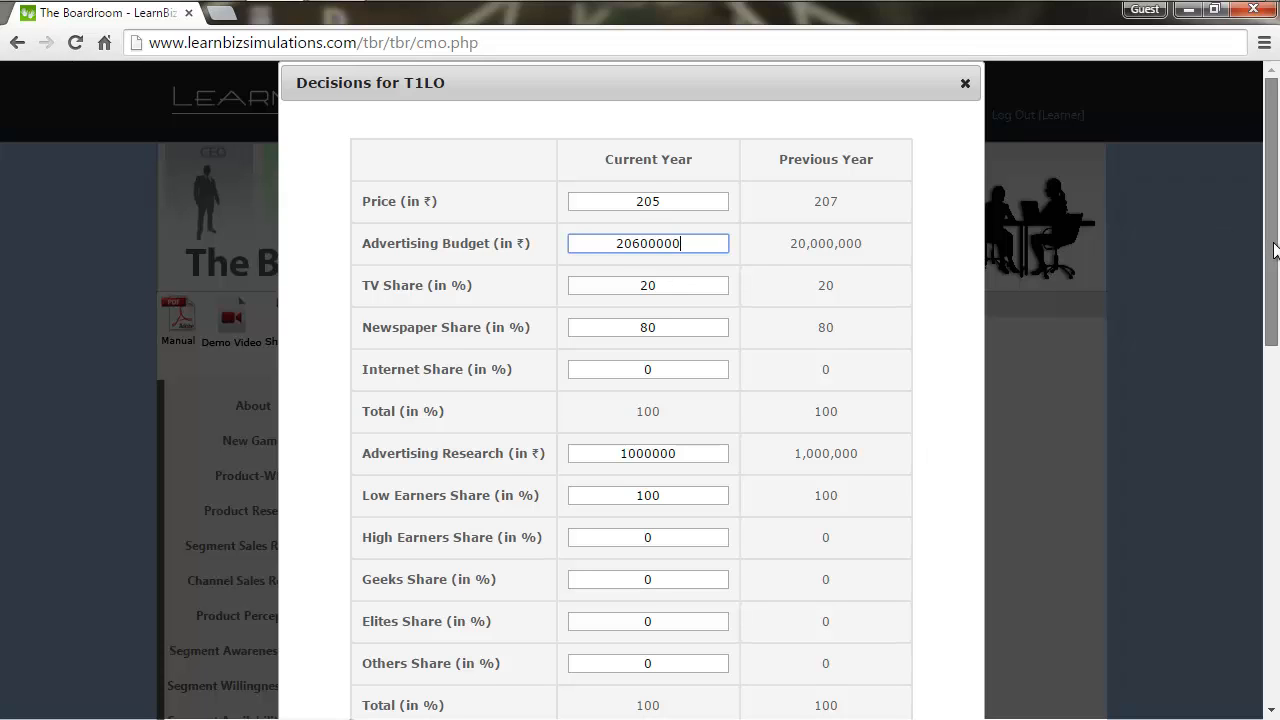
Save the marketing decisions for T1LO and return to the product list.
scroll(1276, 364, down, 3)
scroll(1276, 364, down, 1)
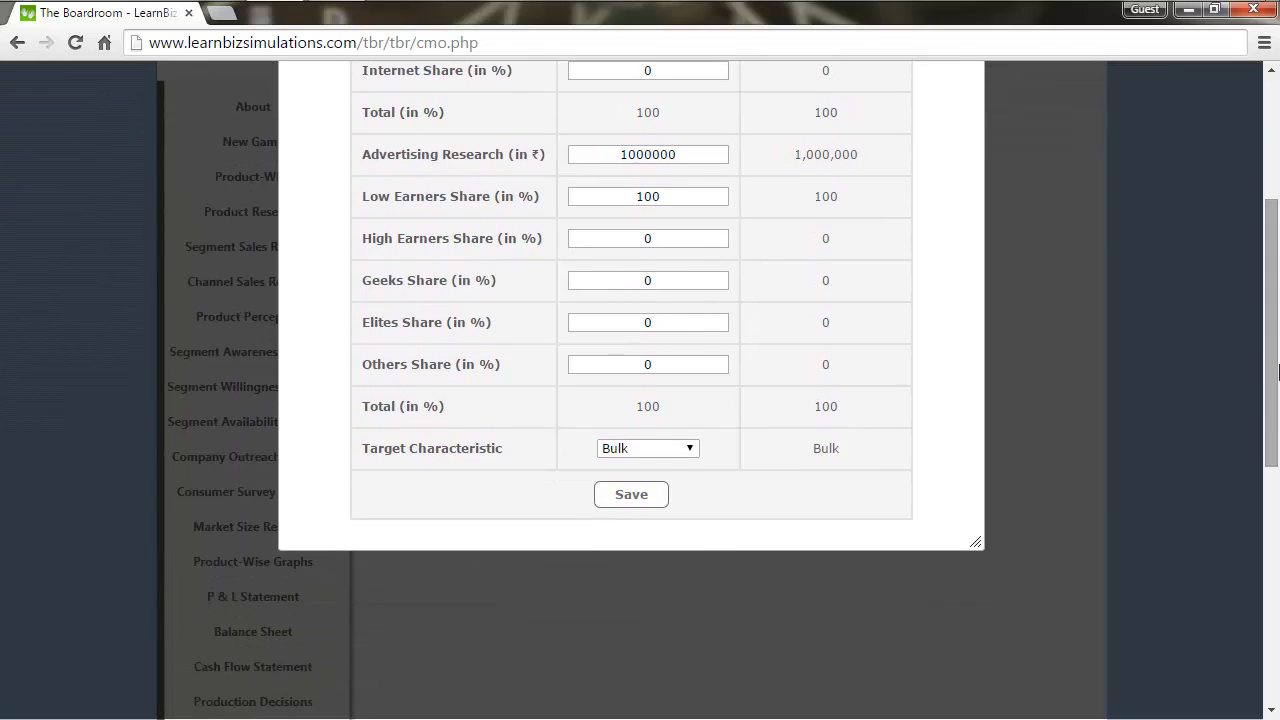
click(632, 495)
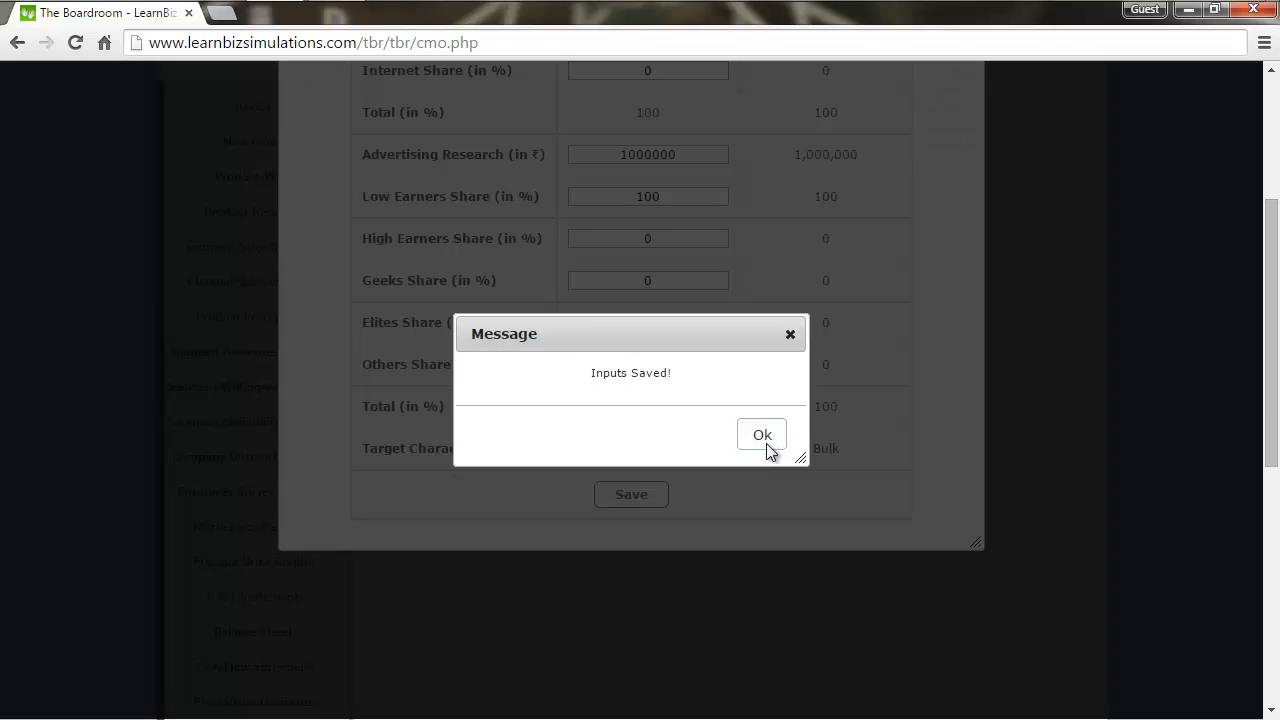
click(766, 445)
scroll(1276, 148, up, 5)
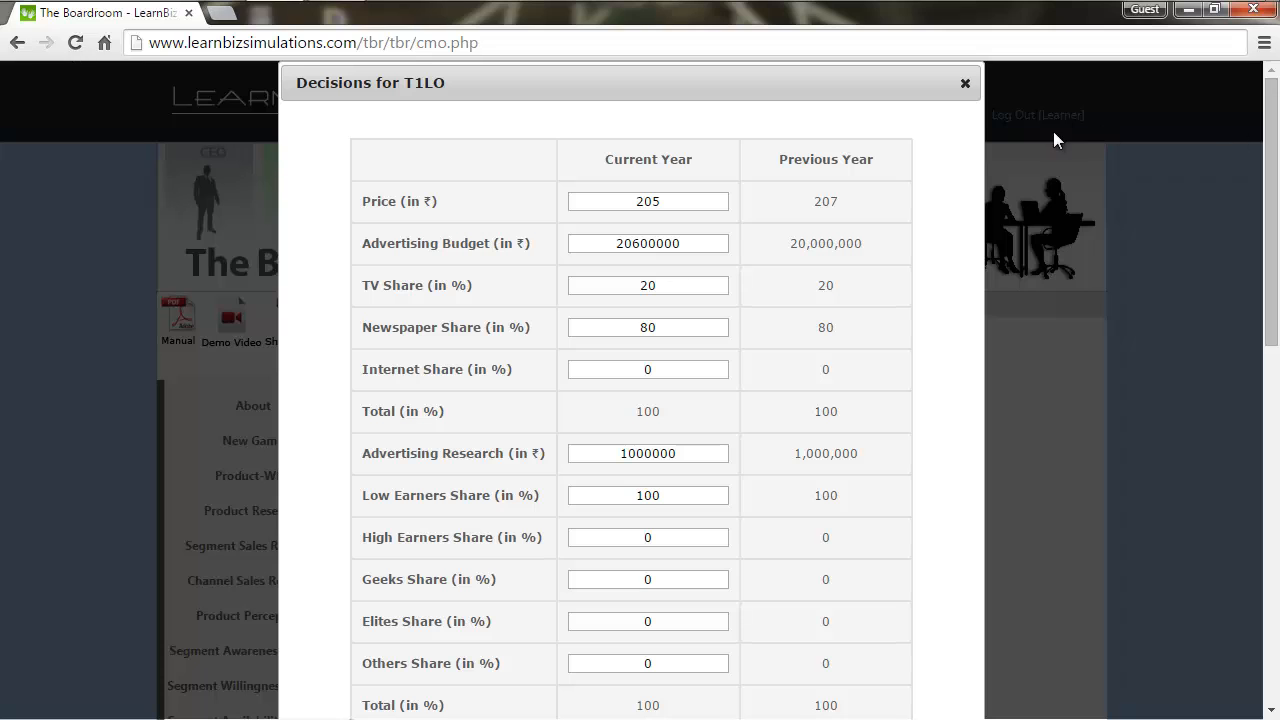
click(968, 90)
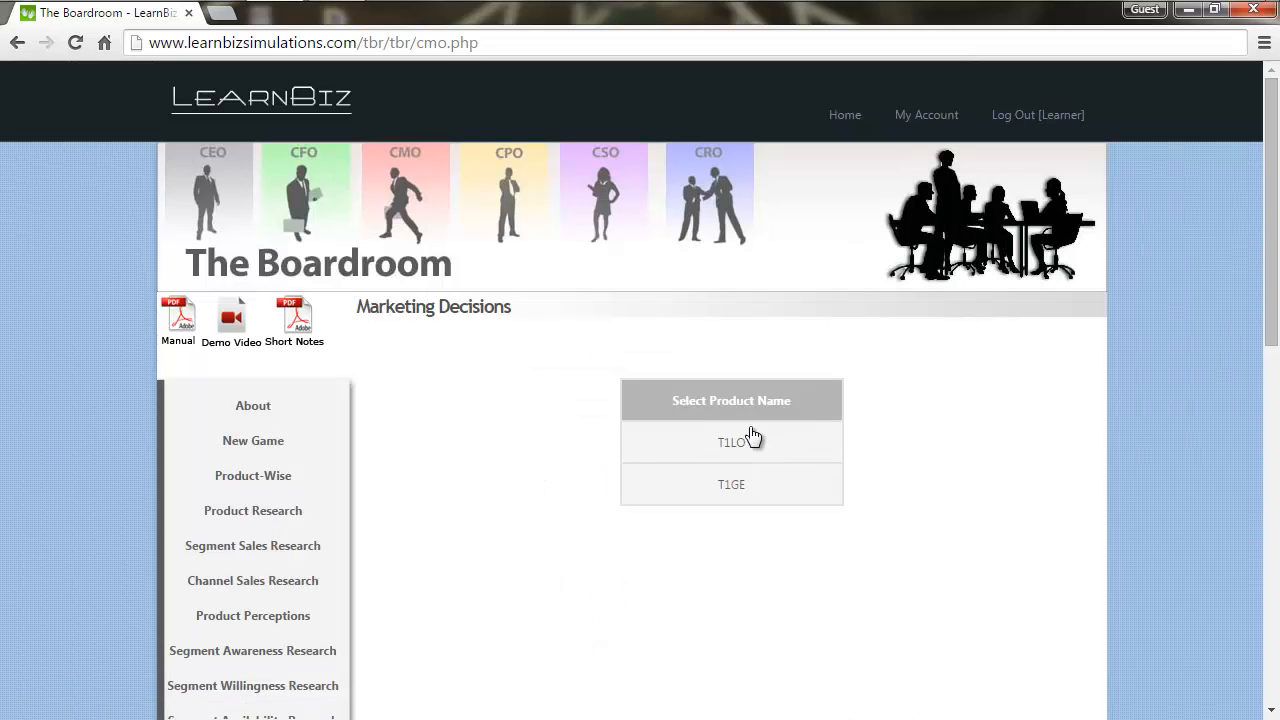
In the marketing decisions for T1GE, set the price to 535.
click(740, 488)
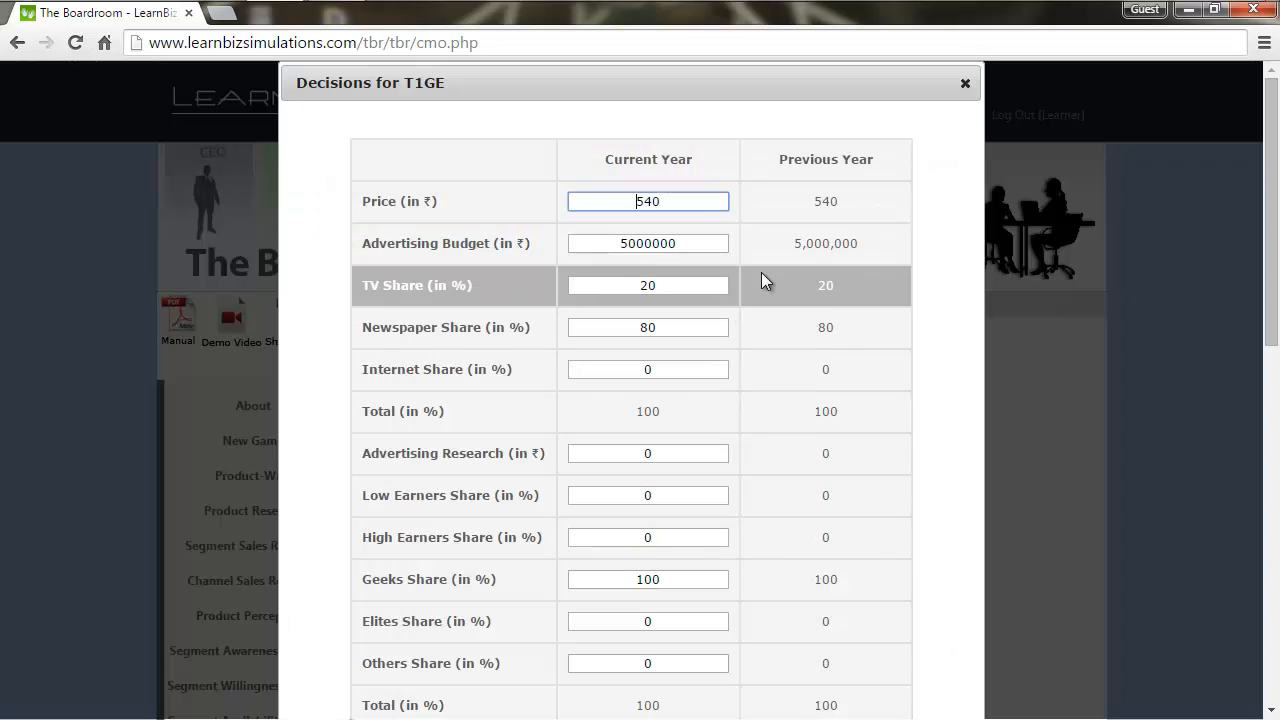
mouse_move(723, 243)
click(670, 198)
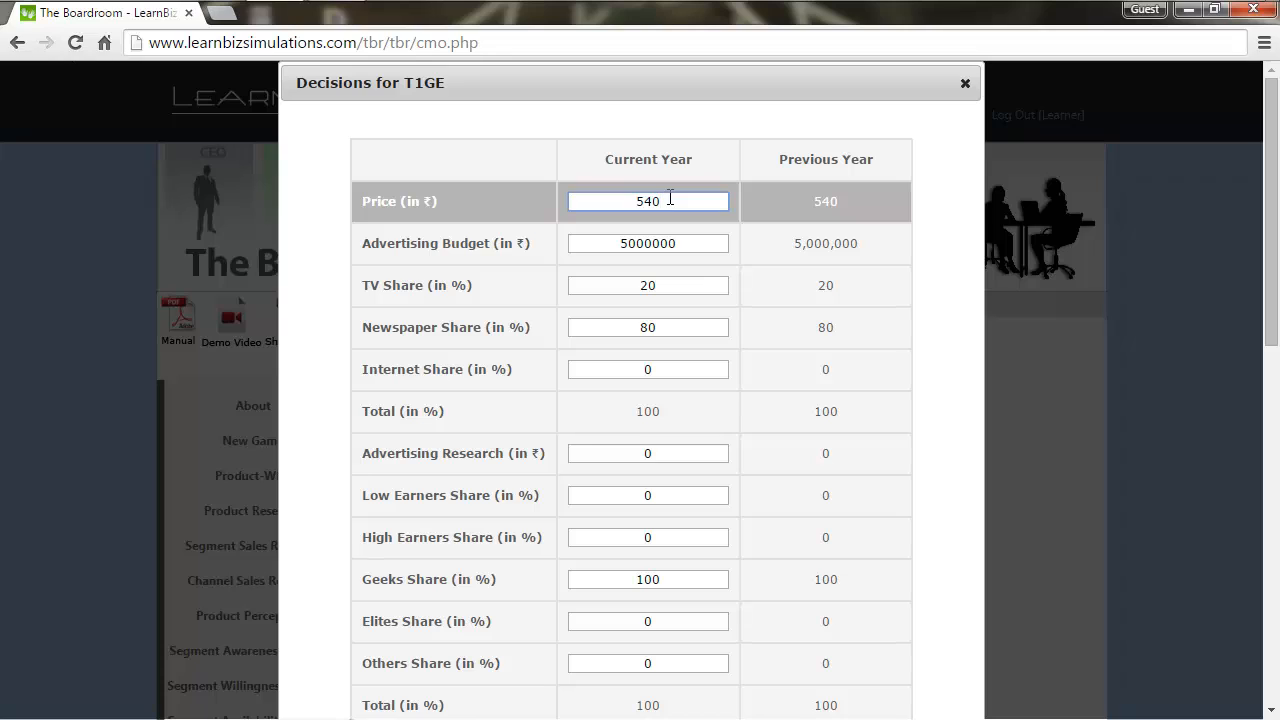
key(BackSpace)
key(BackSpace)
text(35)
For T1GE, set the newspaper share of advertising to 50% and the internet share to 30%.
double_click(667, 328)
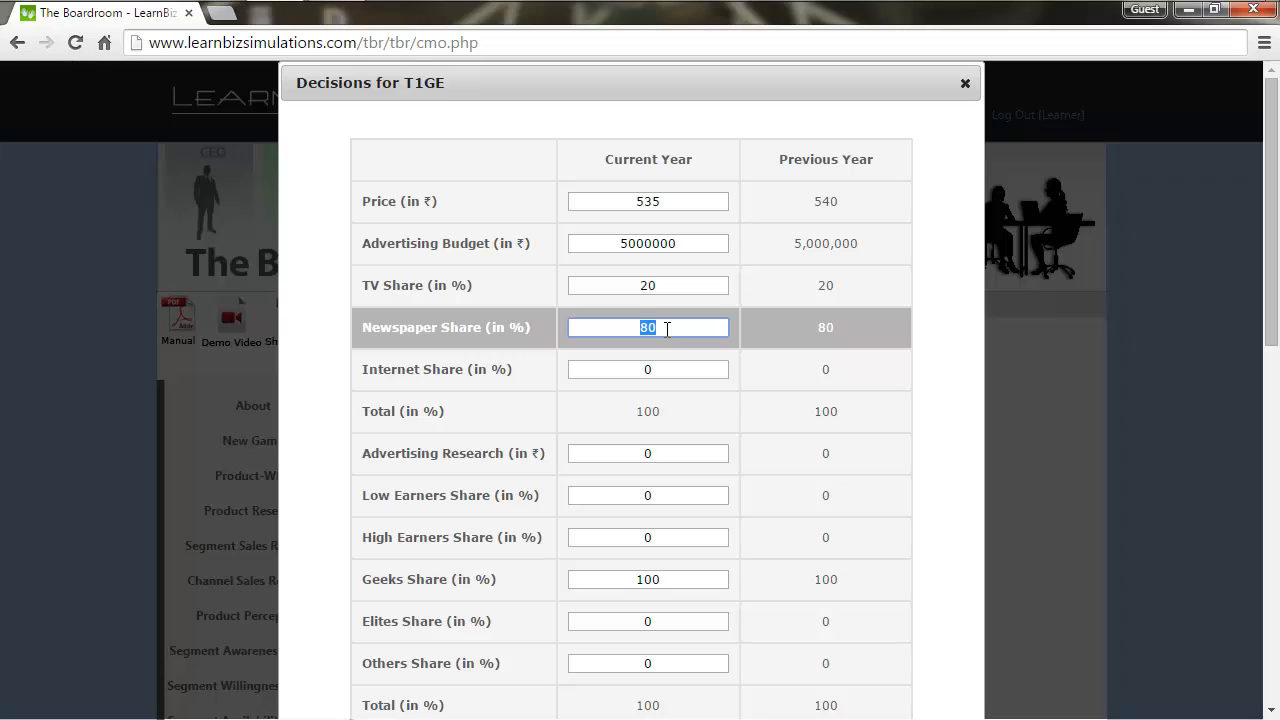
text(50)
click(655, 369)
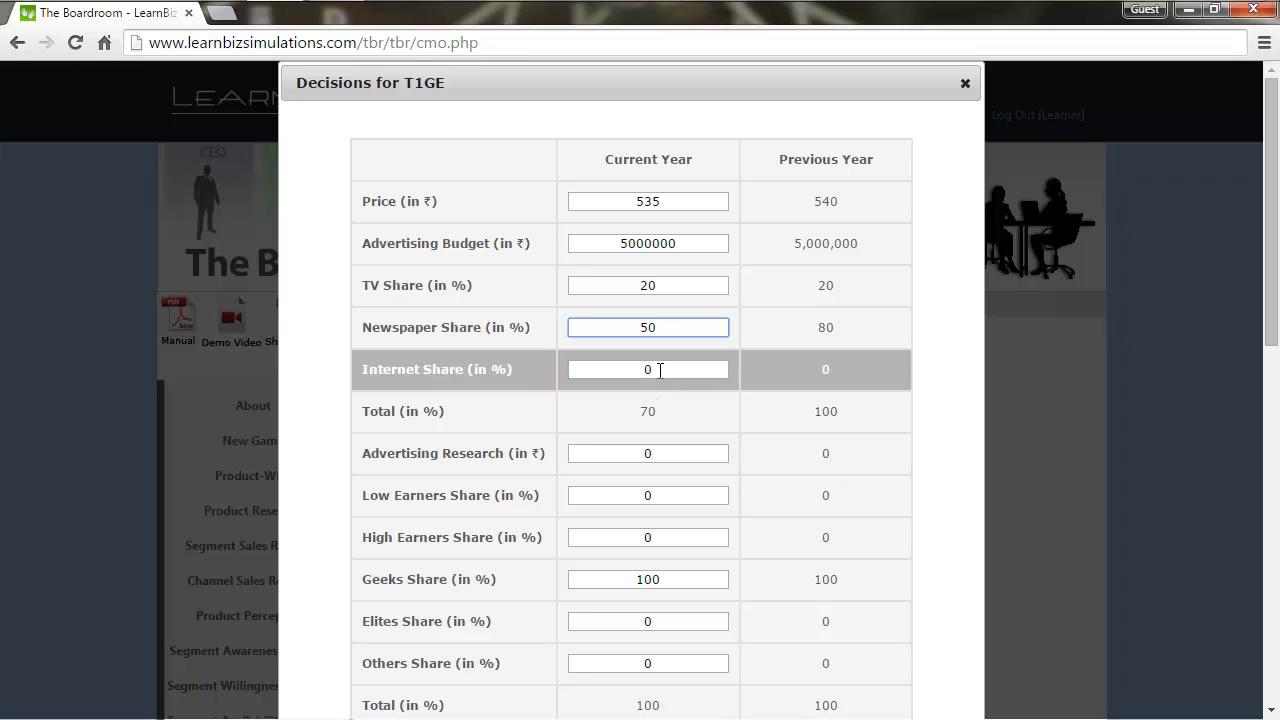
double_click(655, 369)
text(30)
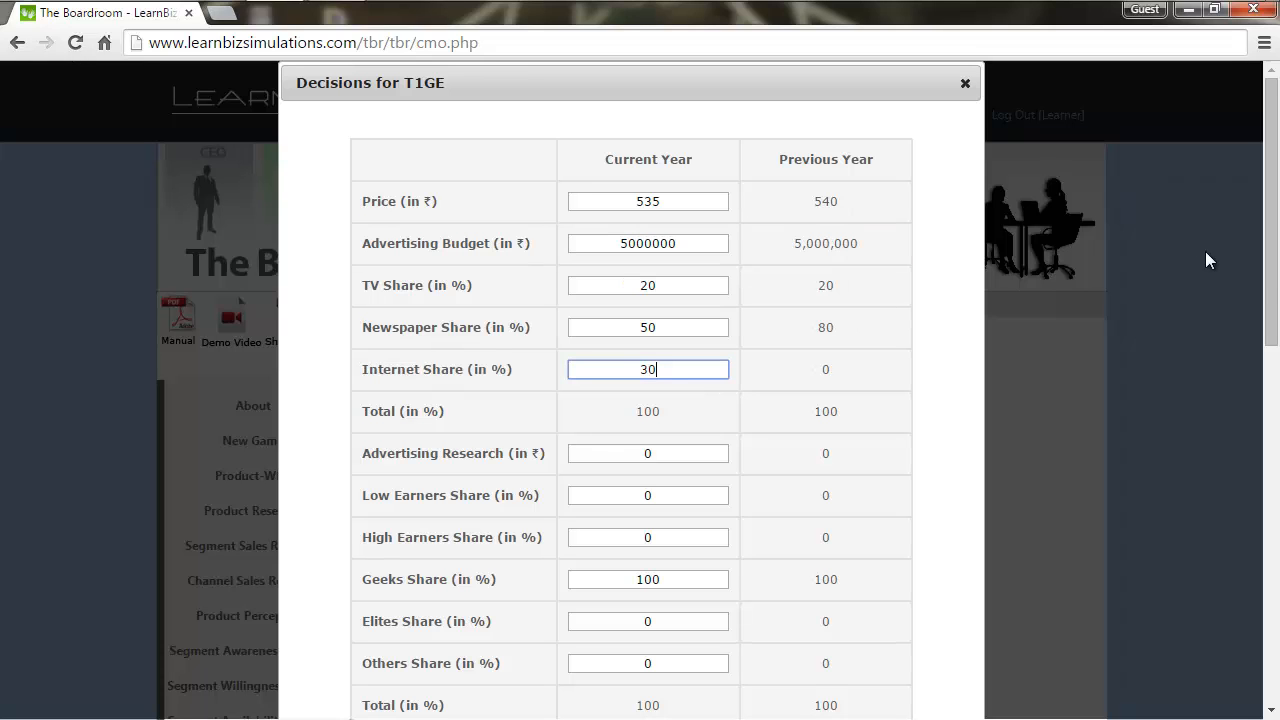
Save the marketing decisions for T1GE and close them.
drag(1274, 291, 1274, 428)
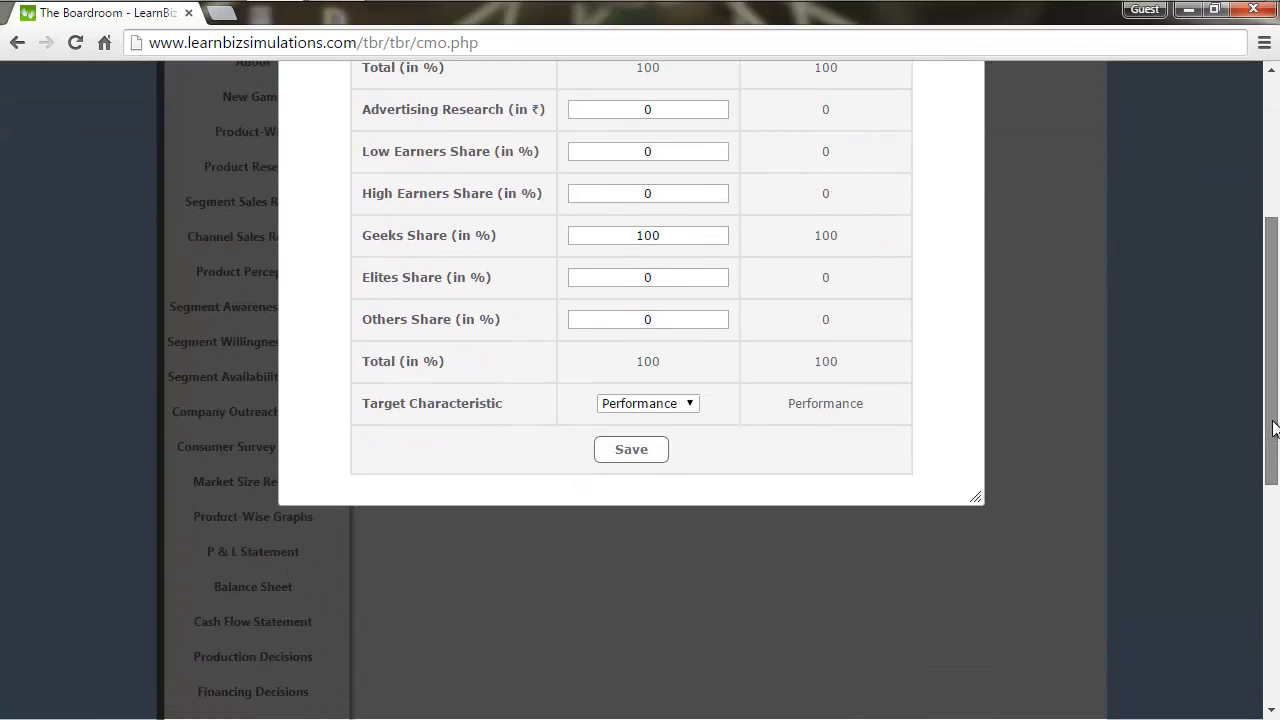
click(651, 450)
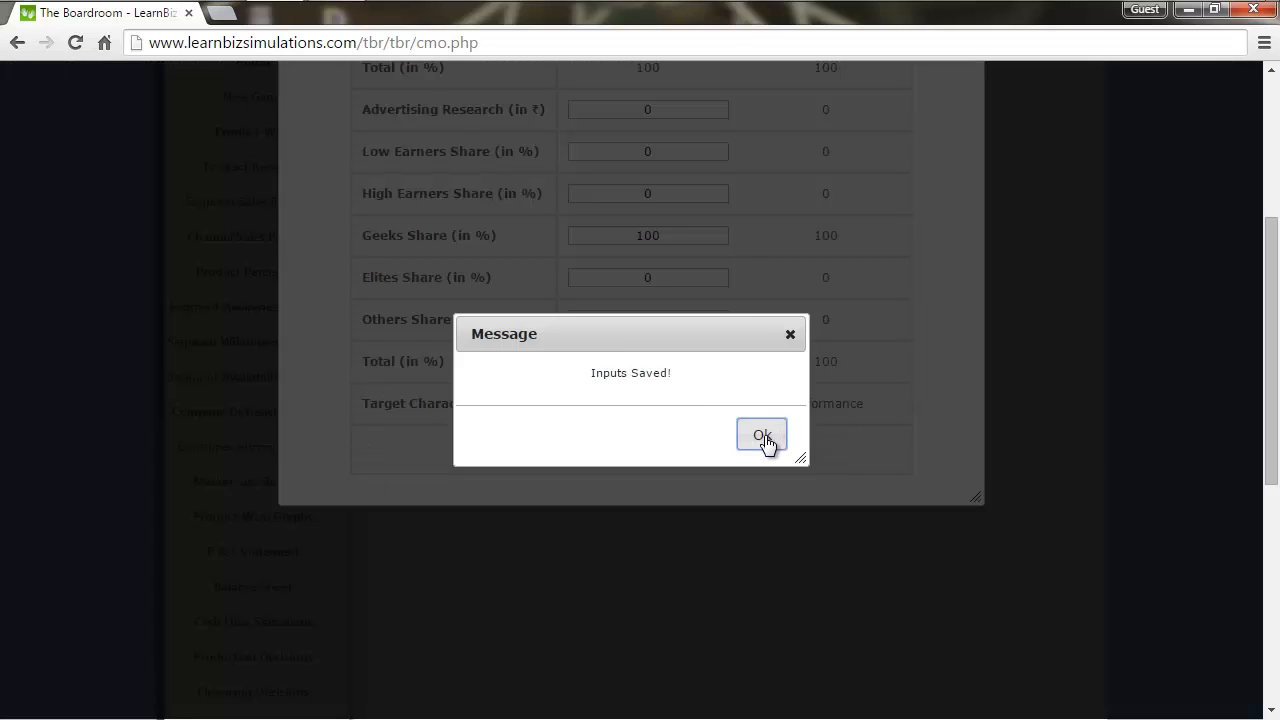
click(766, 440)
scroll(906, 277, up, 4)
click(966, 86)
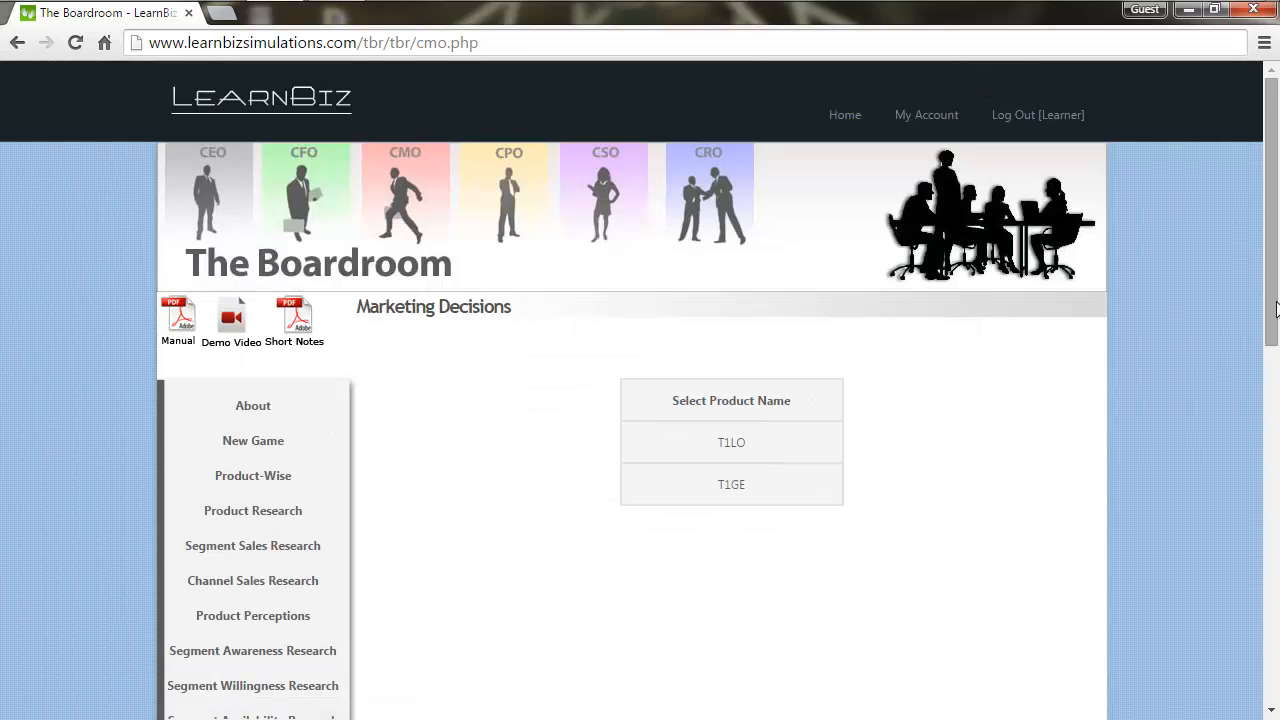
In the enterprise decisions, choose CSR activity number 2 for the current year and save the entries.
drag(1276, 310, 1276, 522)
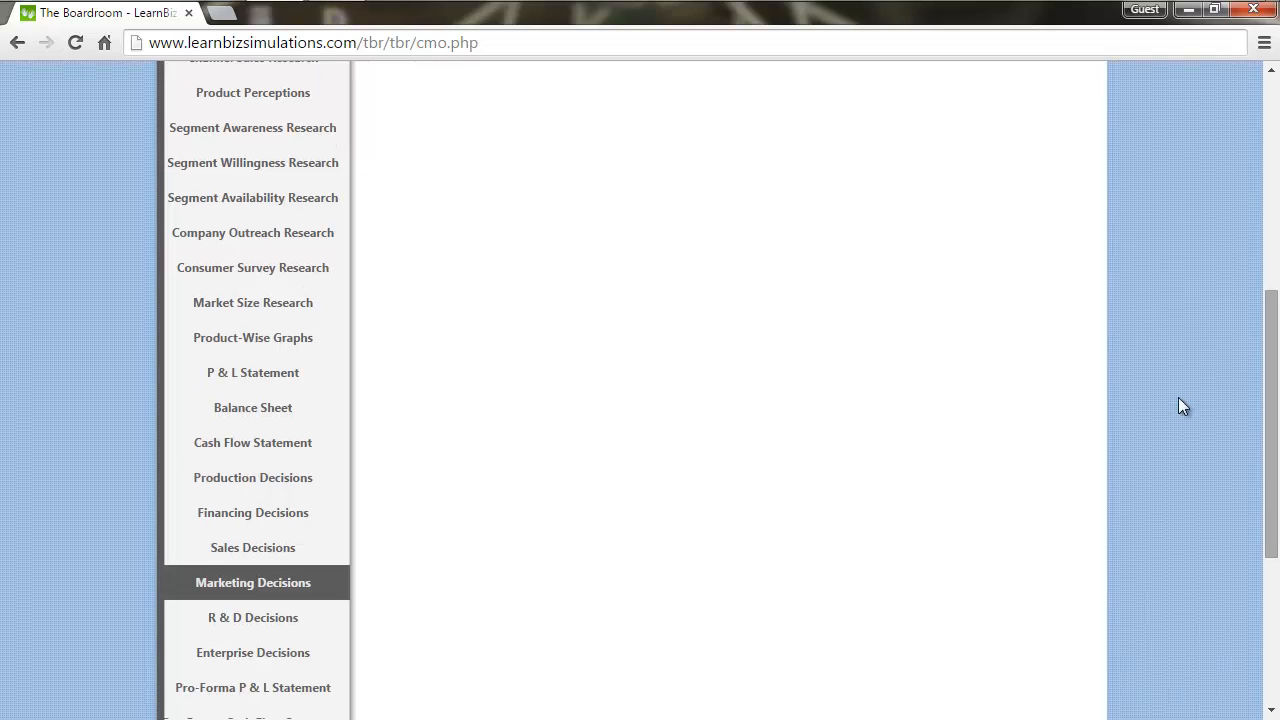
click(318, 650)
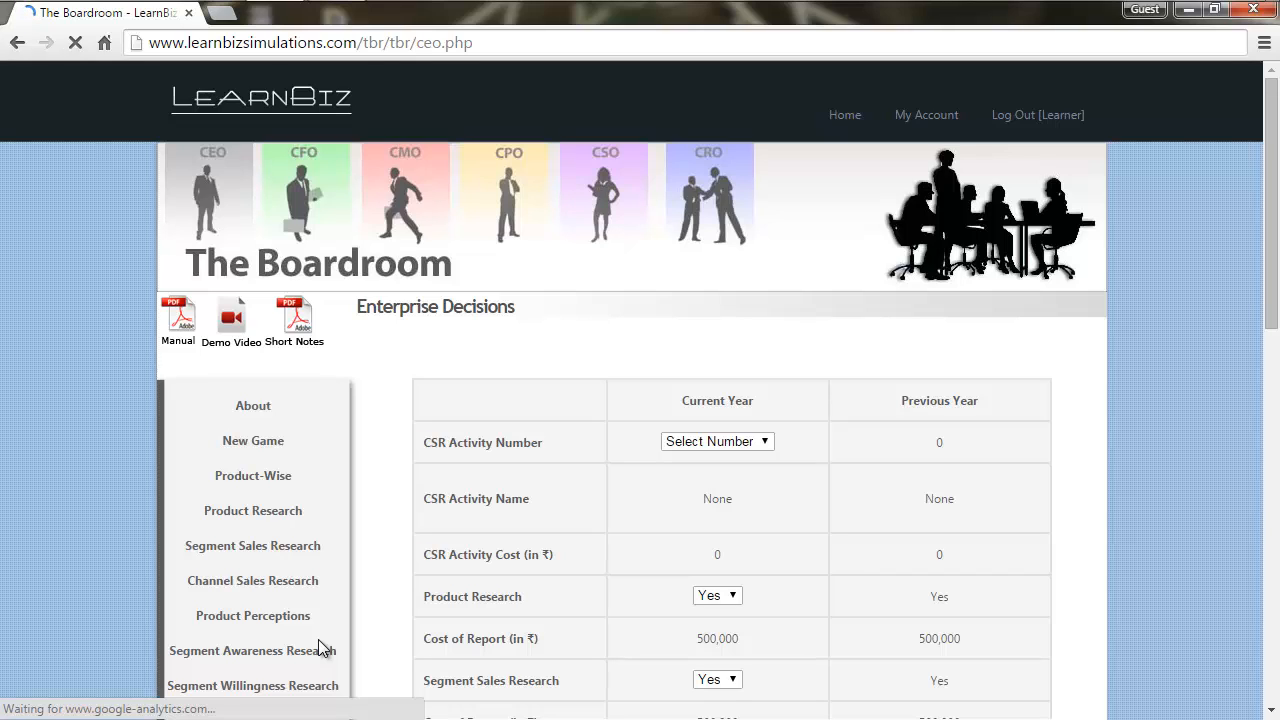
click(725, 447)
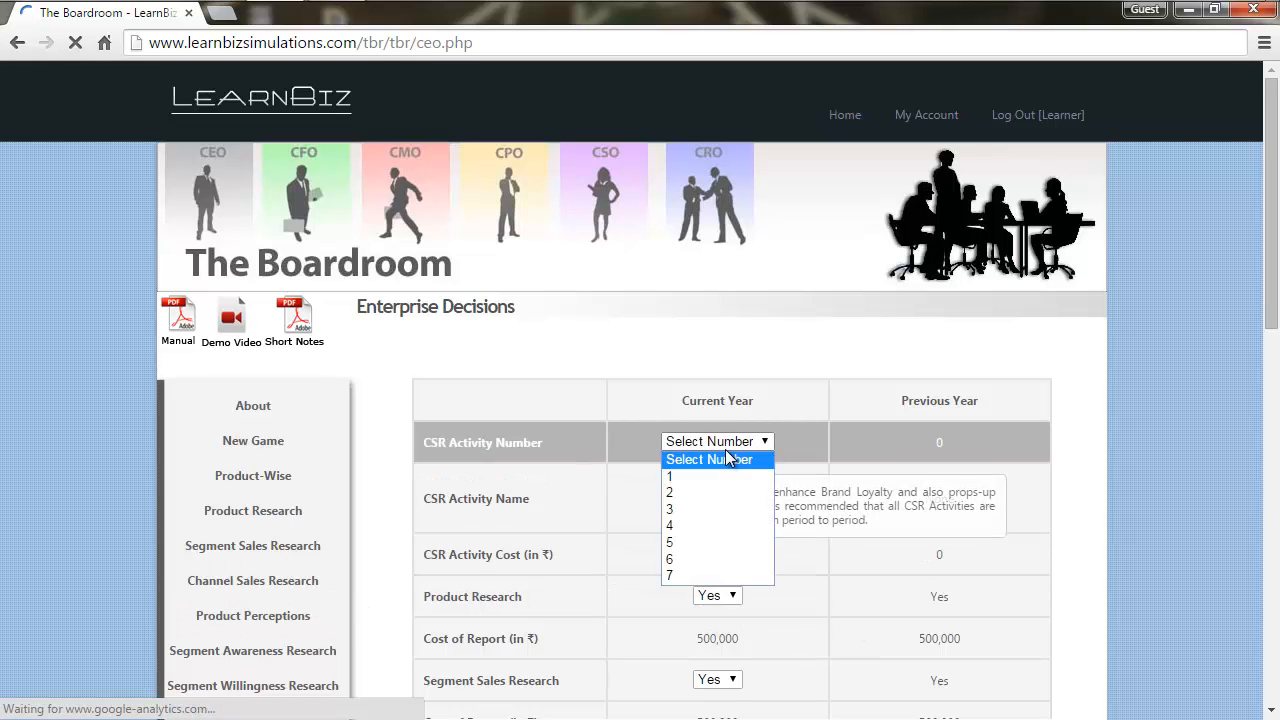
click(716, 491)
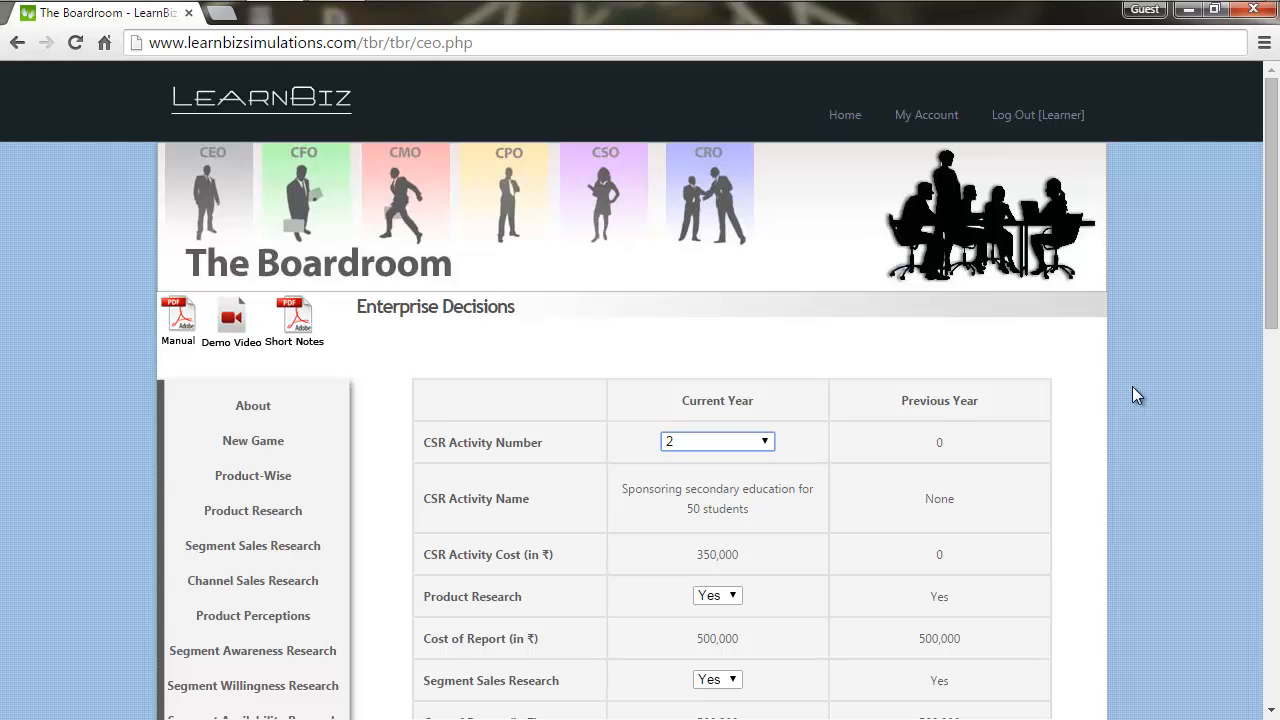
drag(1268, 323, 1276, 680)
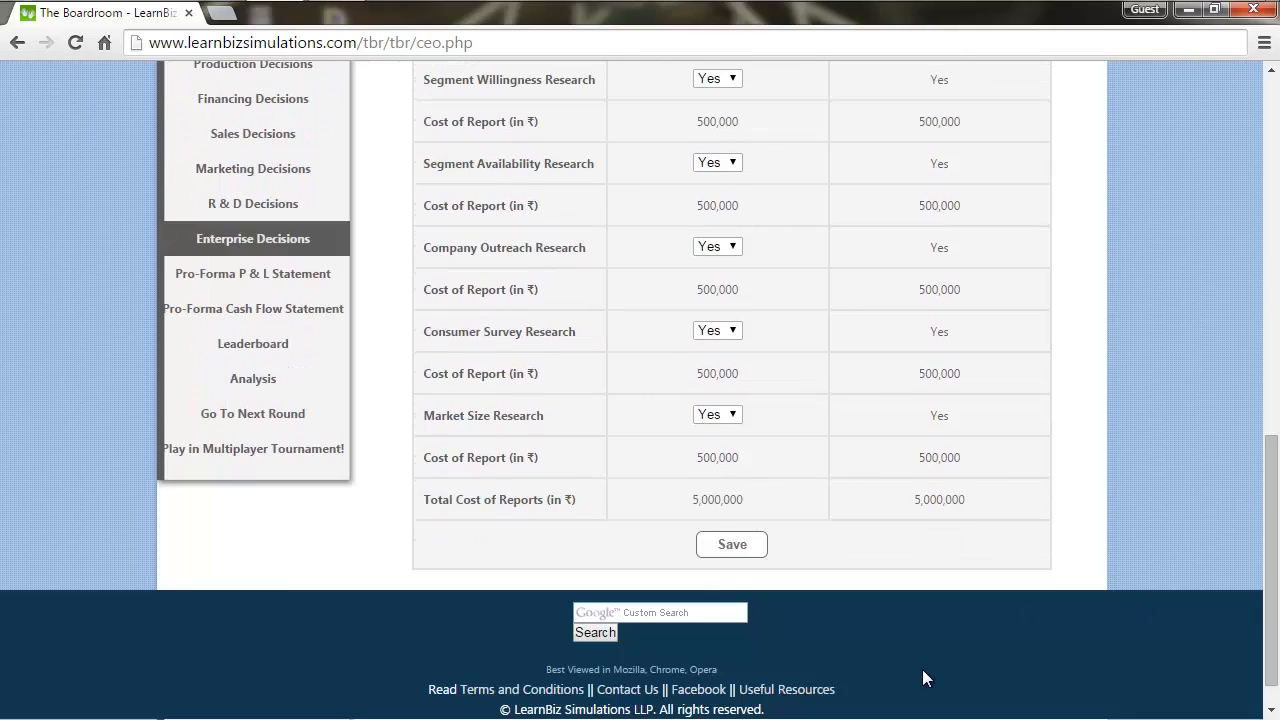
click(724, 549)
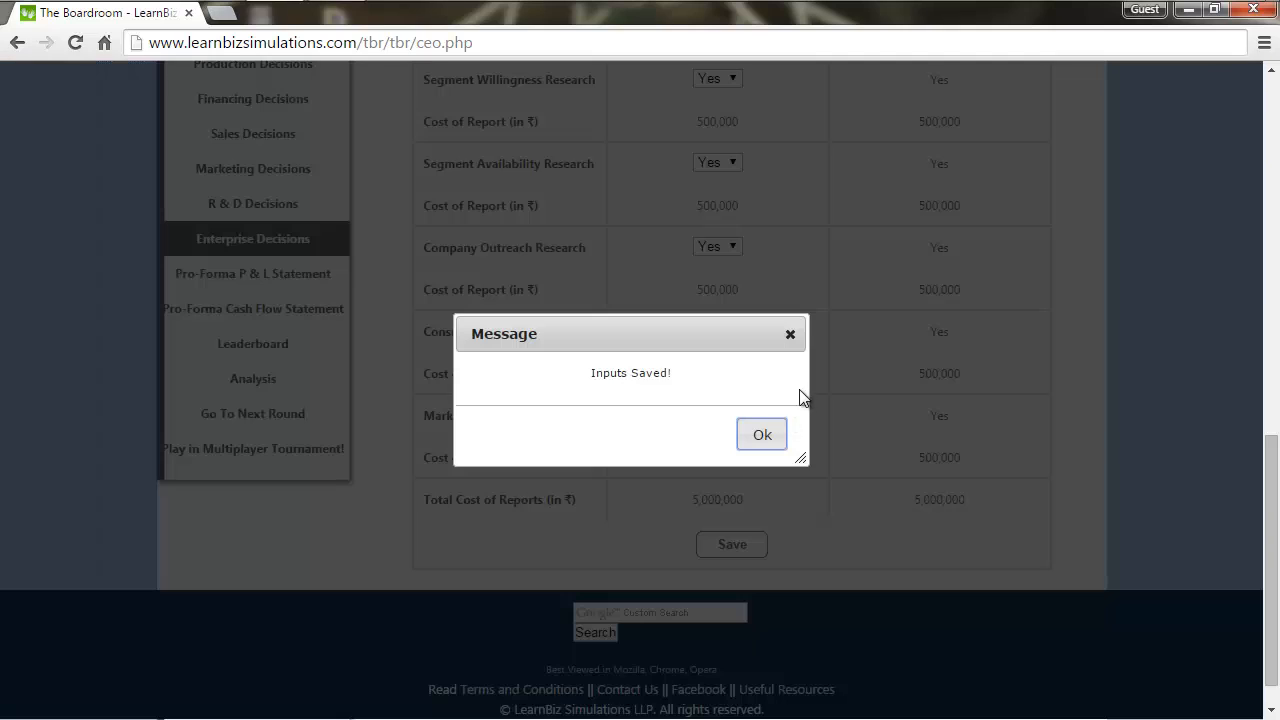
click(772, 432)
mouse_move(772, 428)
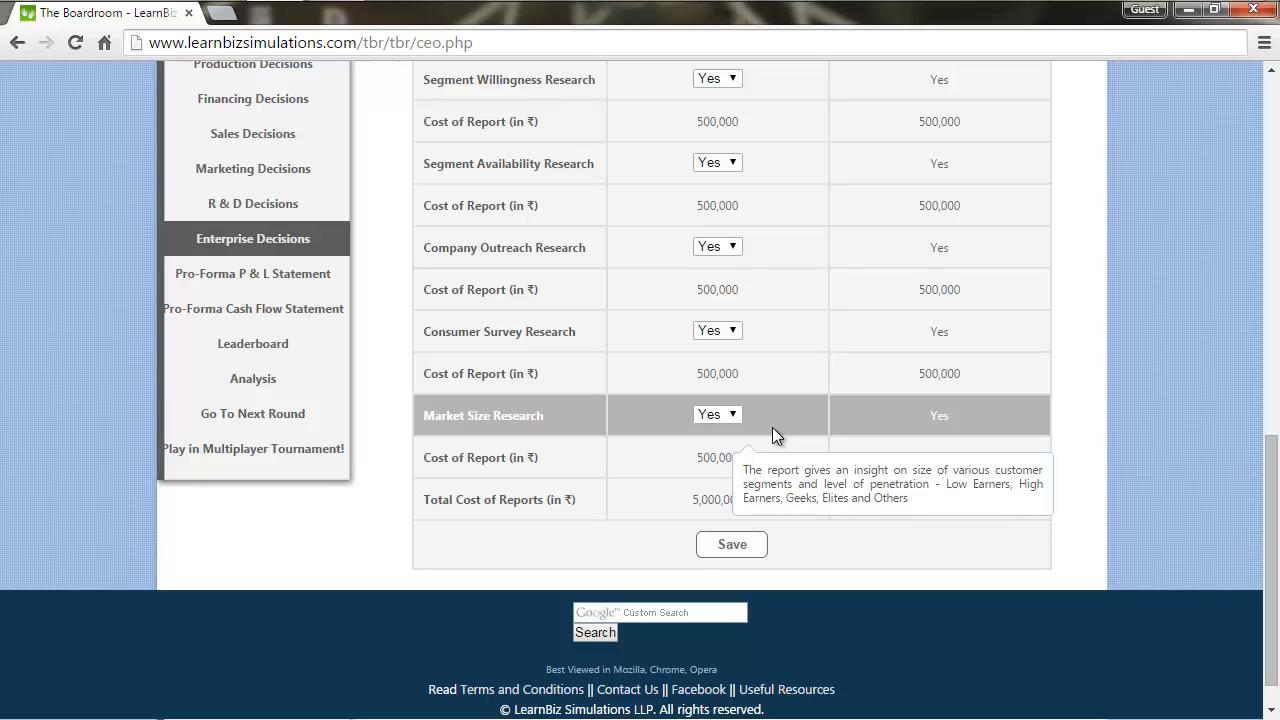
In the financing decisions, set the loan type to New Loan with an amount of 20000000.
click(276, 112)
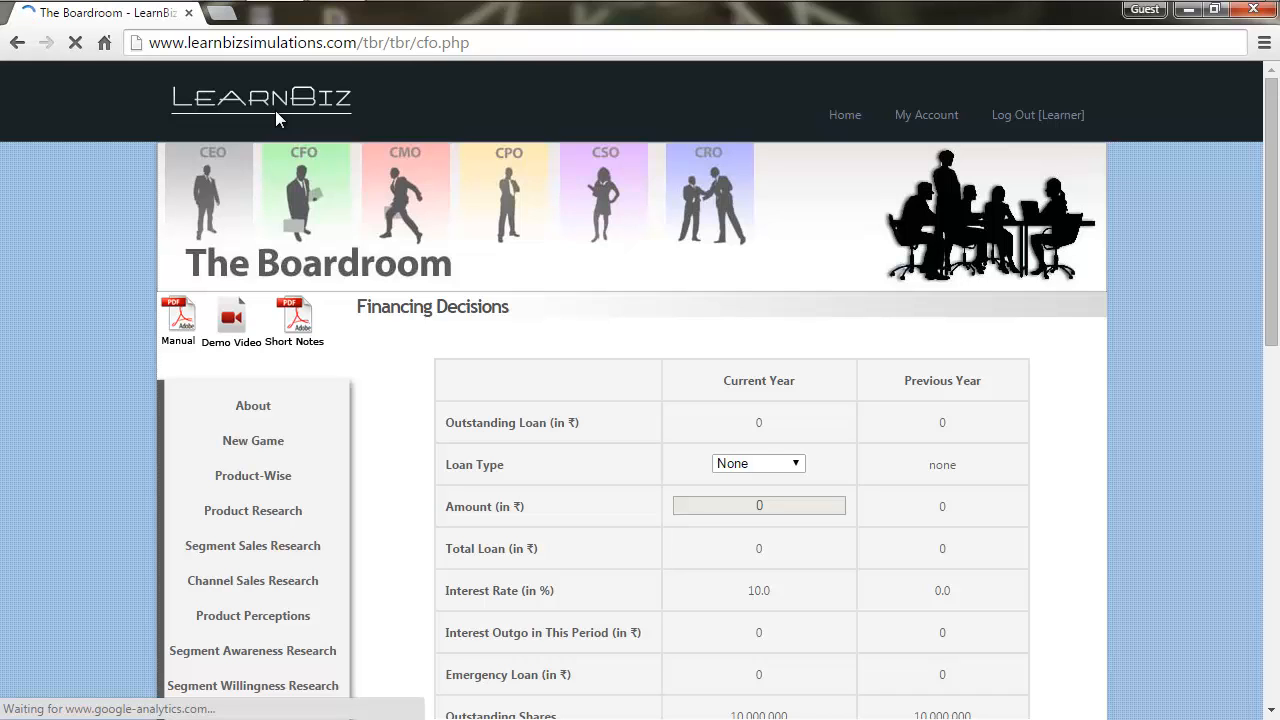
click(755, 465)
click(748, 498)
click(757, 505)
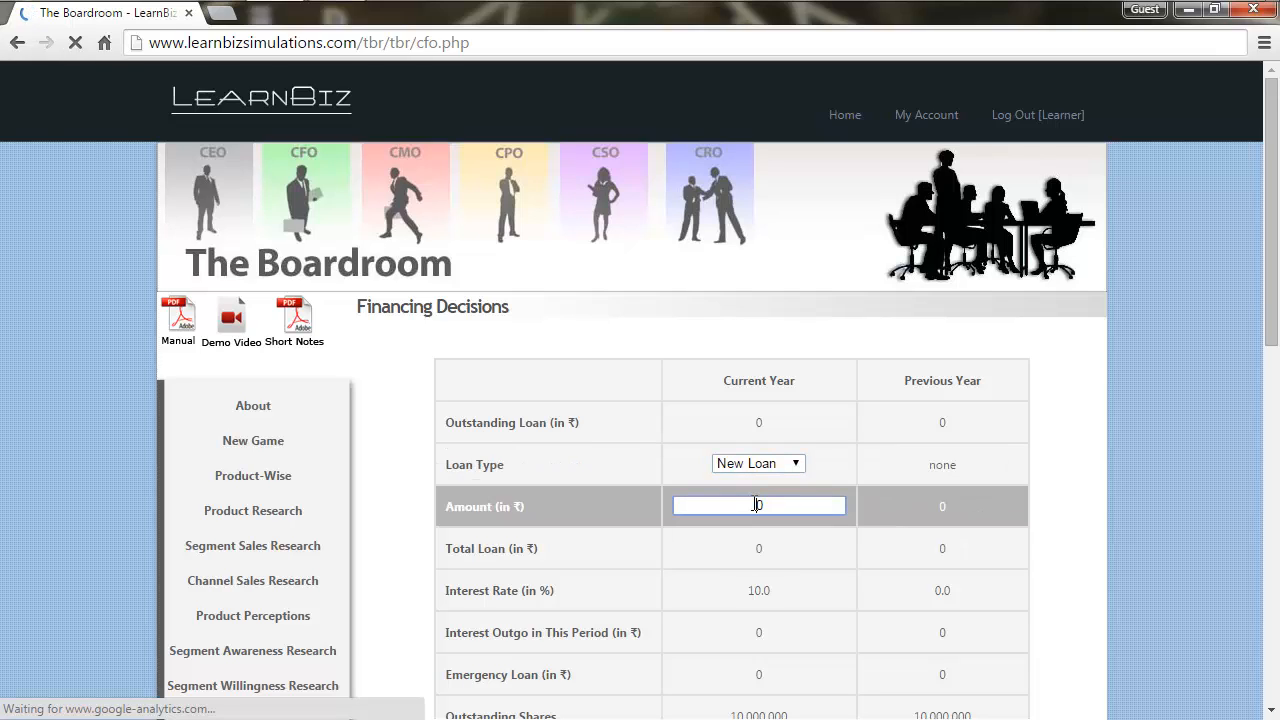
double_click(757, 505)
text(20000000)
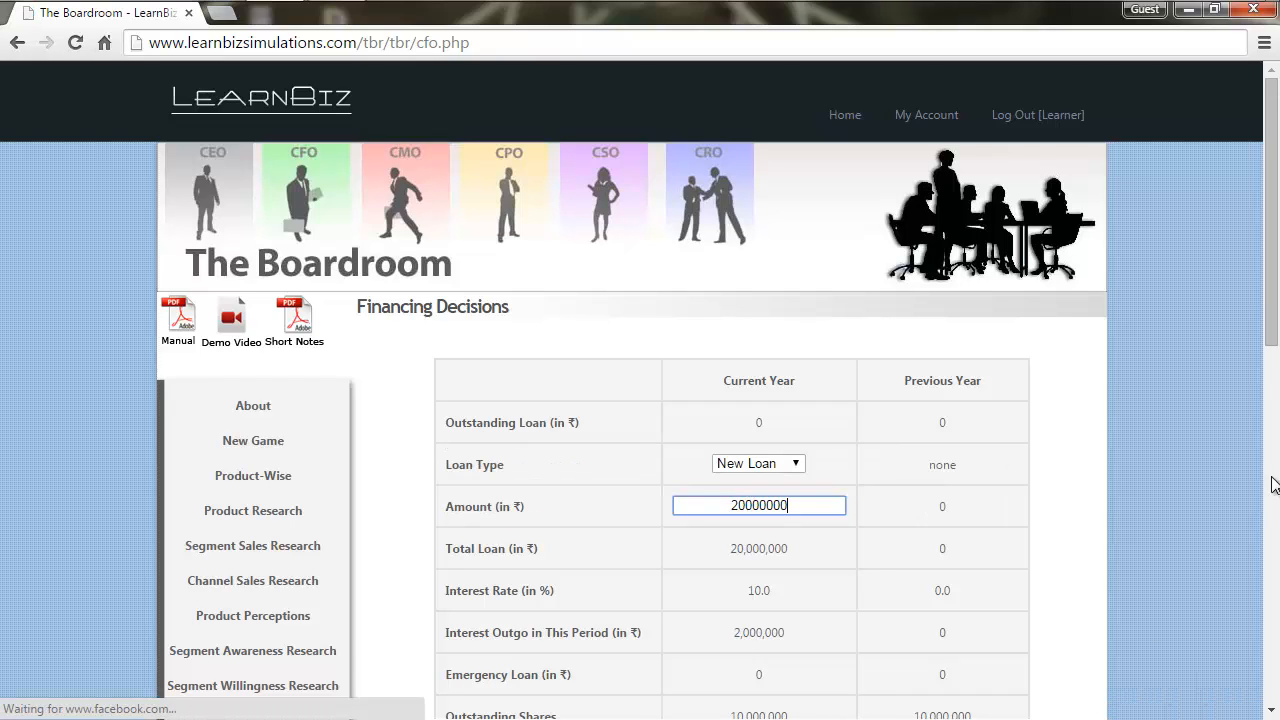
Set the shares type to New Issue and the number of shares to 1000000.
scroll(1275, 418, down, 2)
scroll(1275, 418, down, 1)
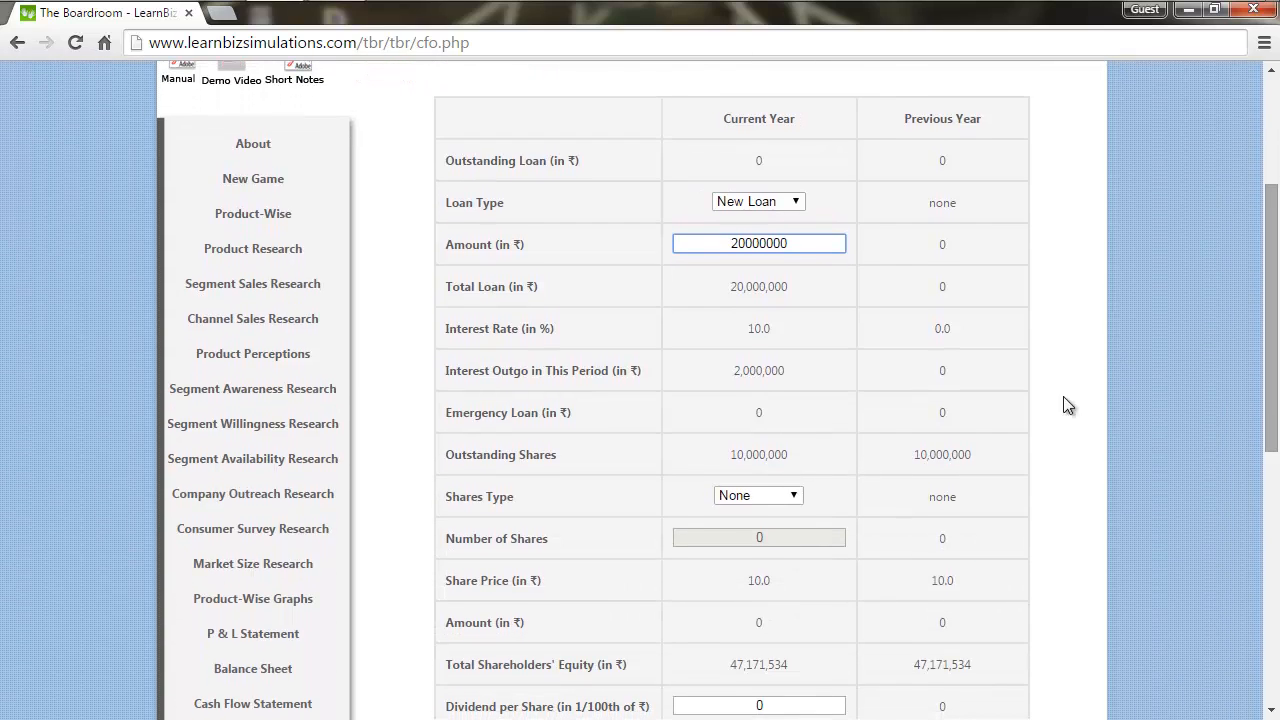
click(774, 497)
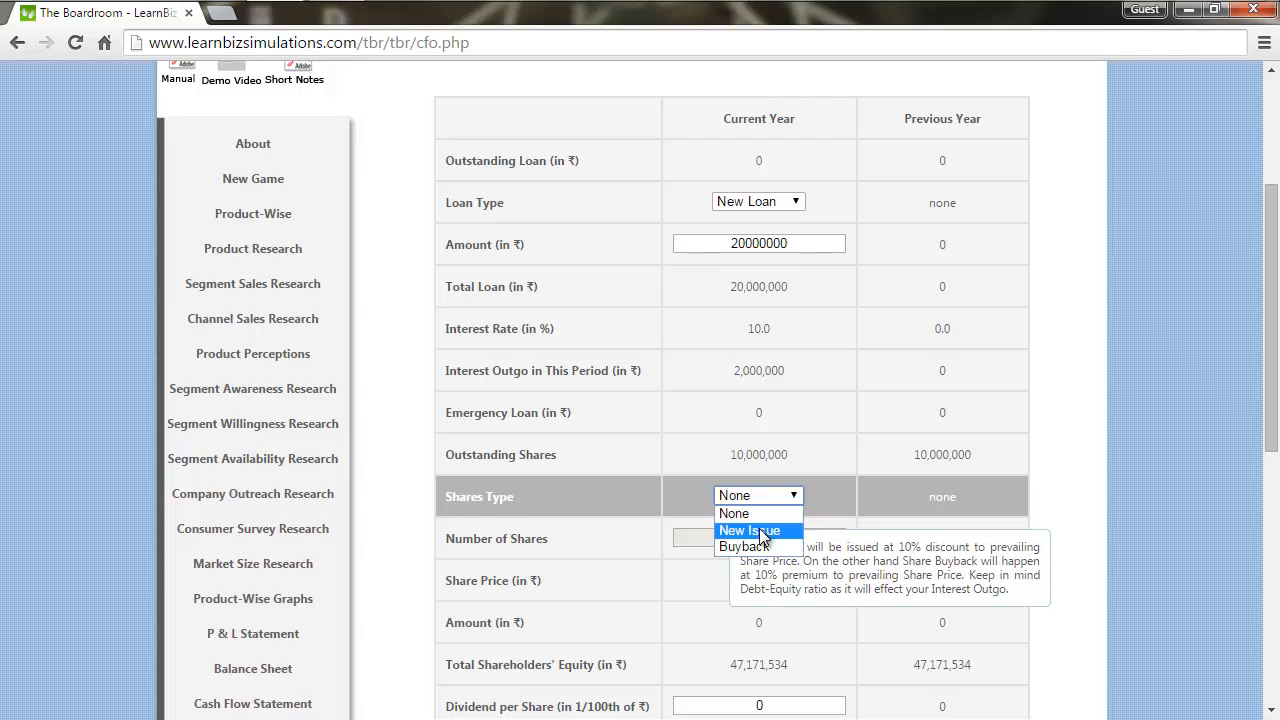
click(757, 530)
click(758, 537)
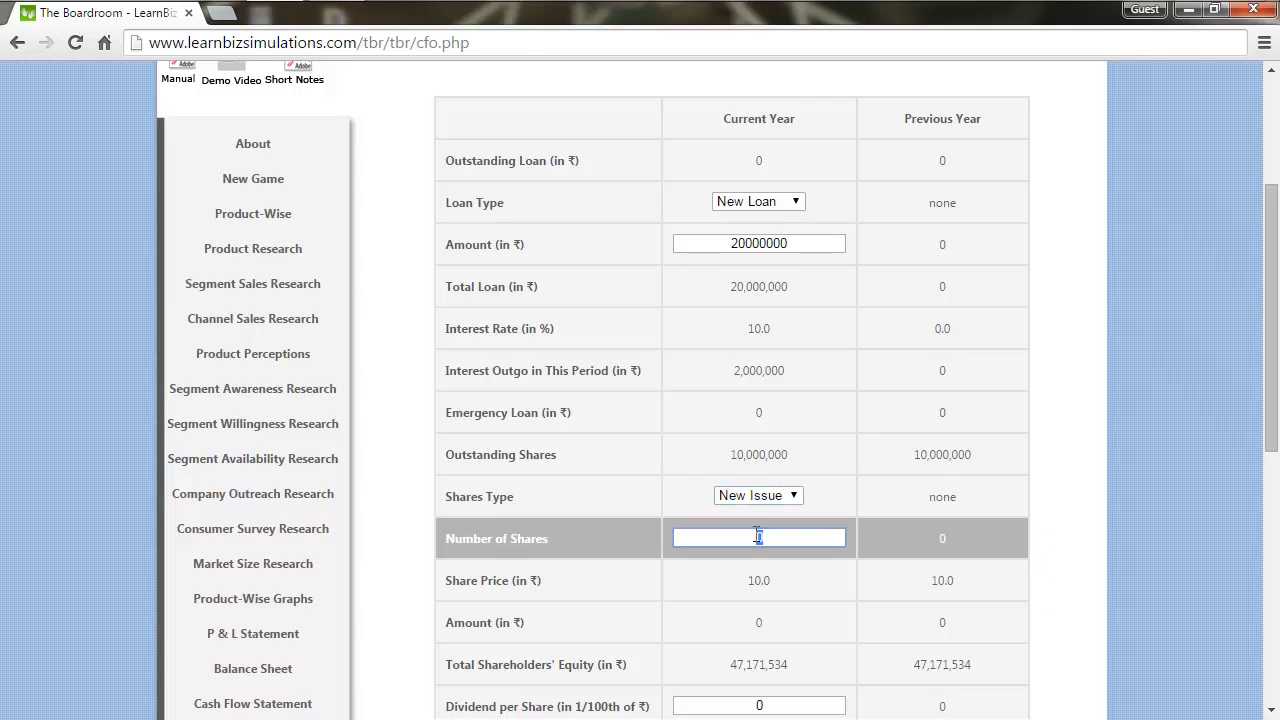
text(1000000)
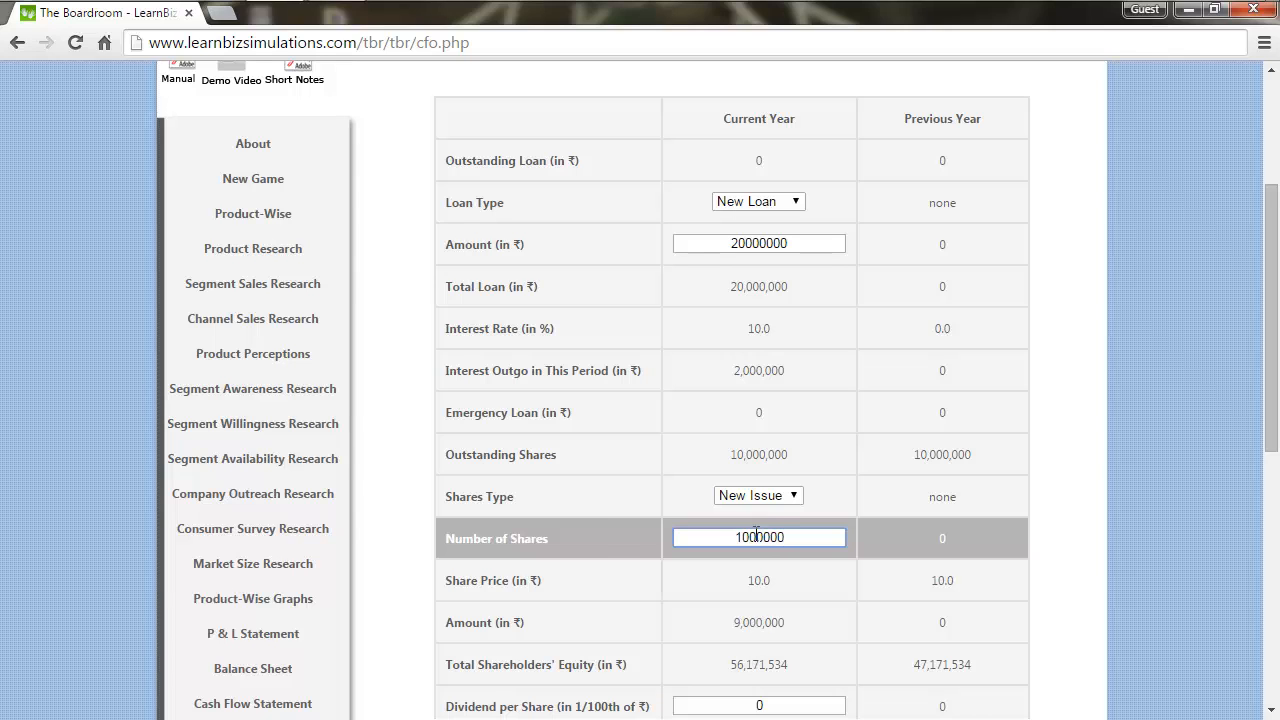
Save the financing decisions with the dividend, receivable policy and payable policy left as they are.
scroll(1272, 422, down, 1)
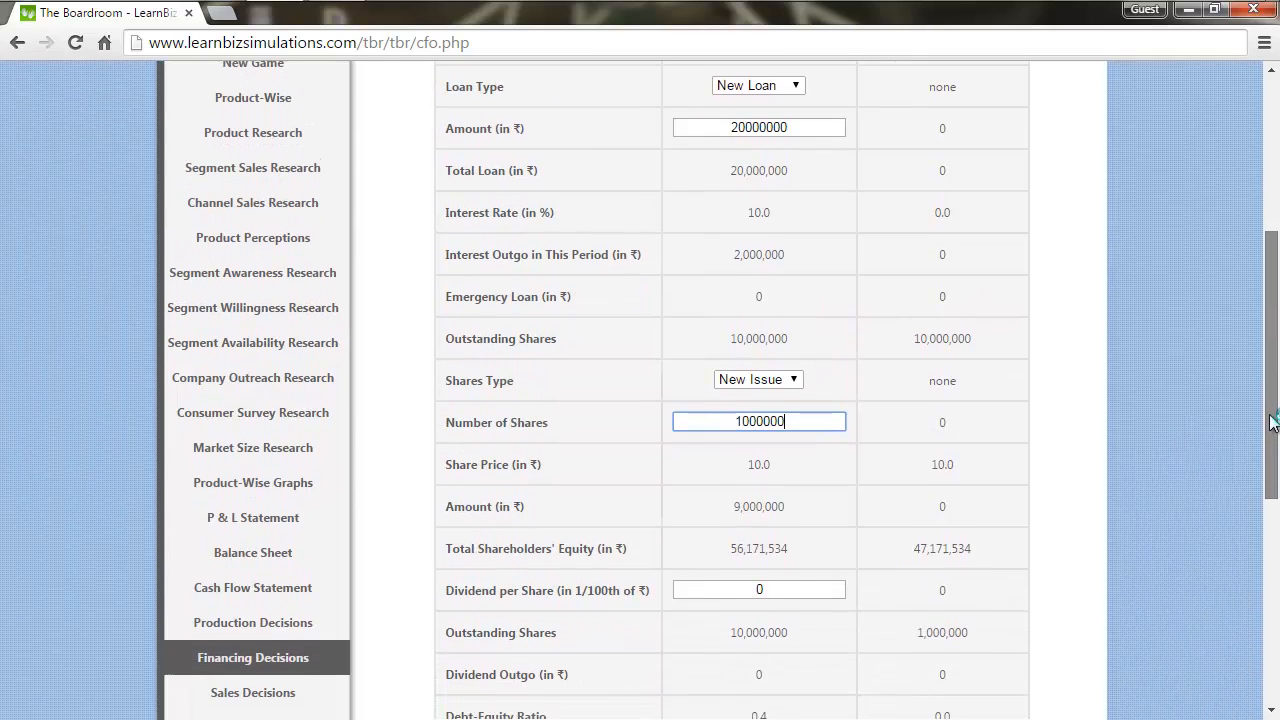
drag(1271, 416, 1271, 428)
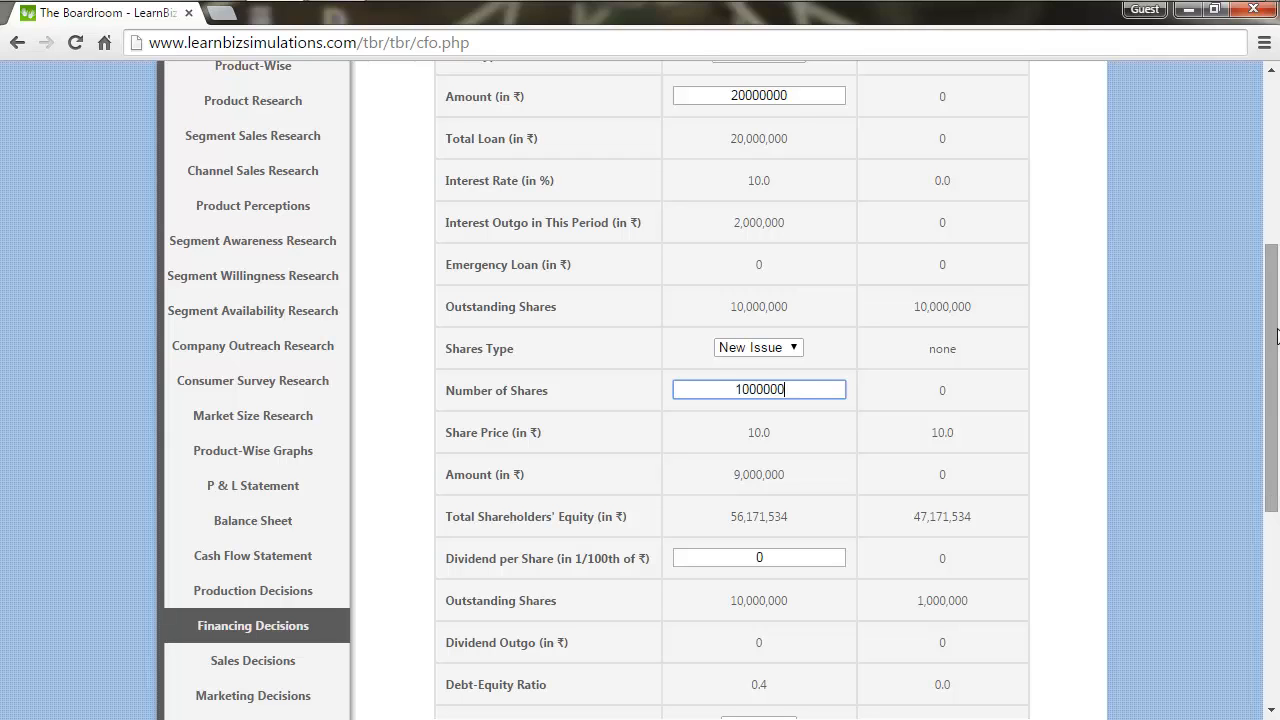
scroll(1274, 420, down, 2)
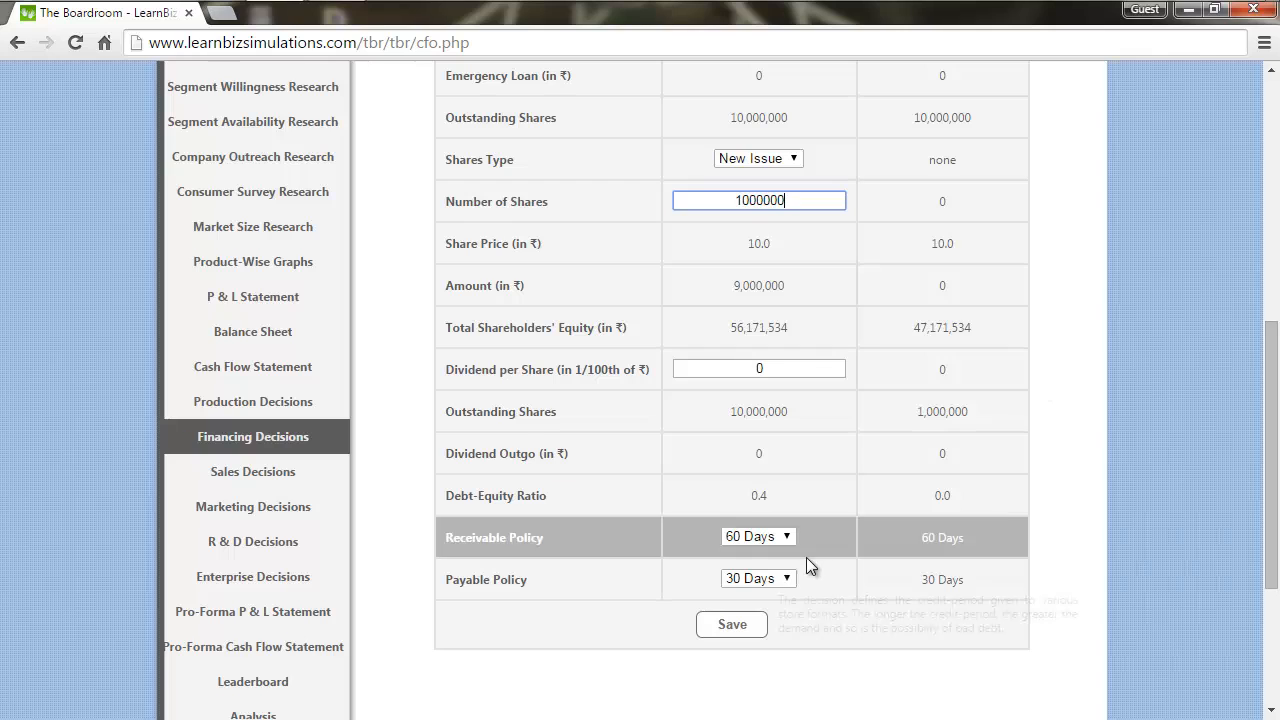
click(735, 626)
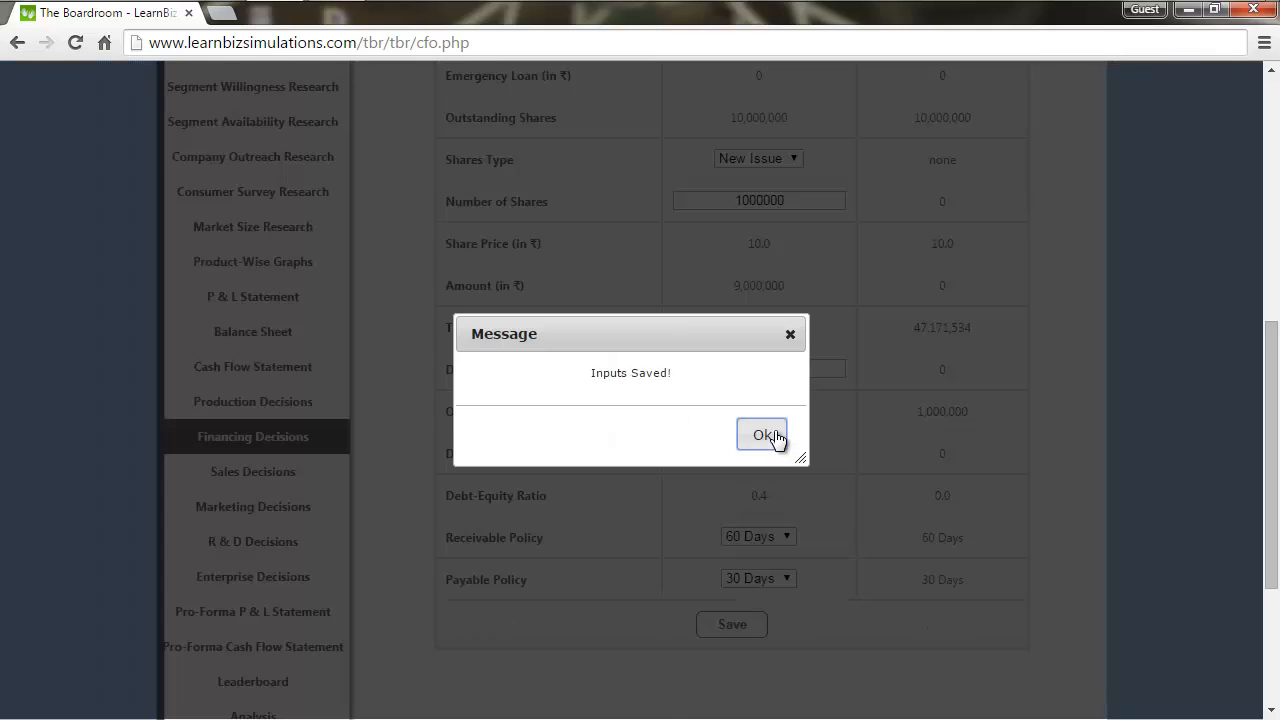
click(765, 435)
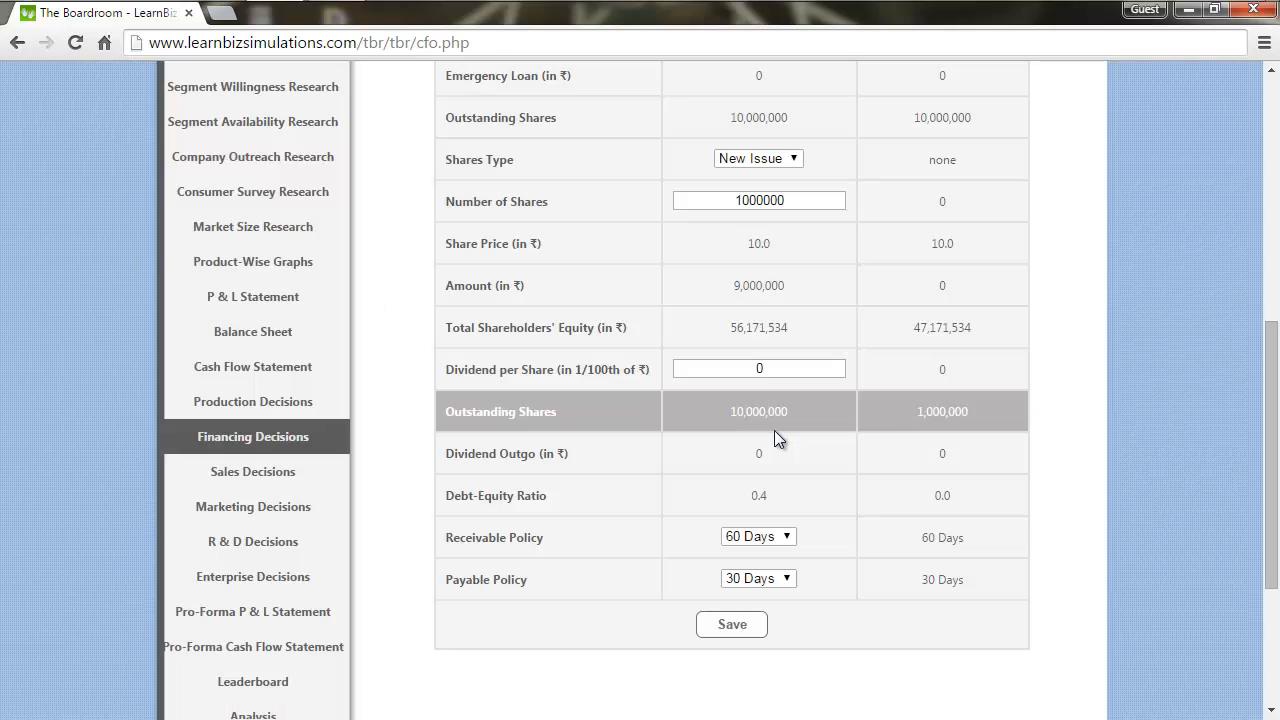